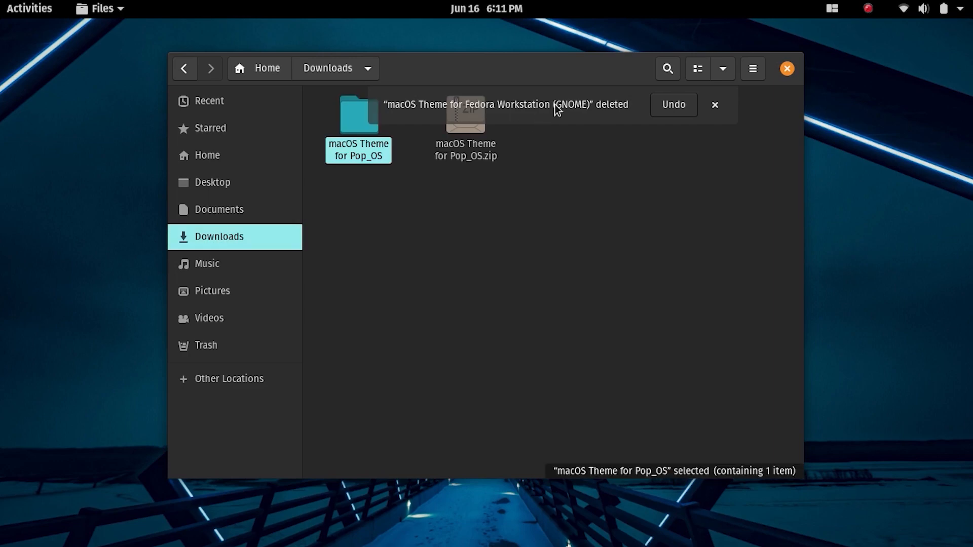
# - Open the MacPop Guide file from the nested macOS Theme folder inside the extracted macOS Theme for Pop_OS folder
pyautogui.click(722, 112)
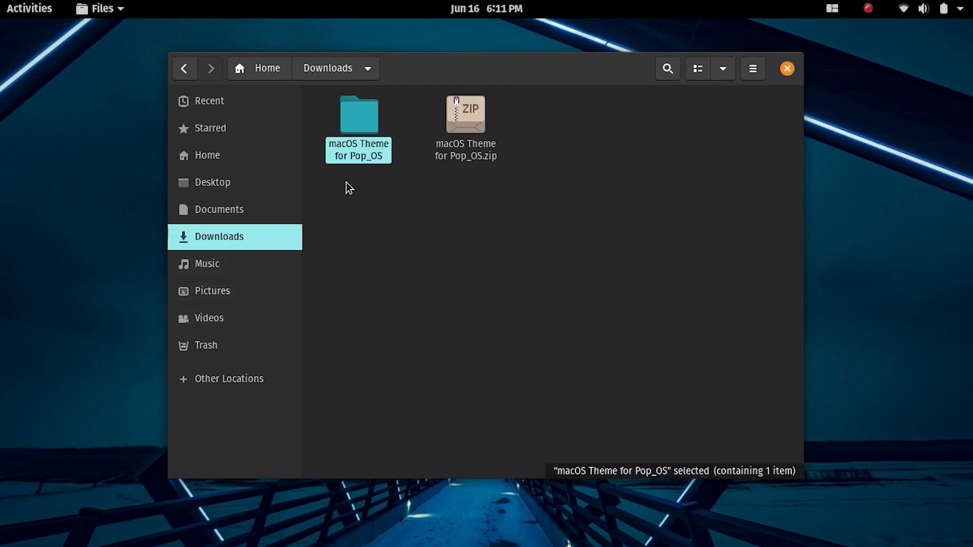
pyautogui.click(370, 168)
pyautogui.click(361, 123)
pyautogui.press('Return')
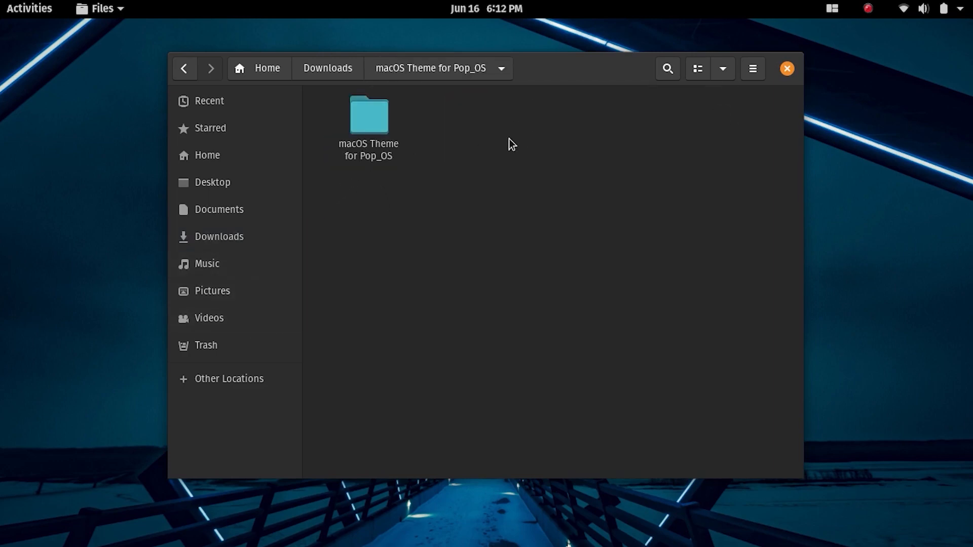
pyautogui.doubleClick(375, 139)
pyautogui.doubleClick(373, 135)
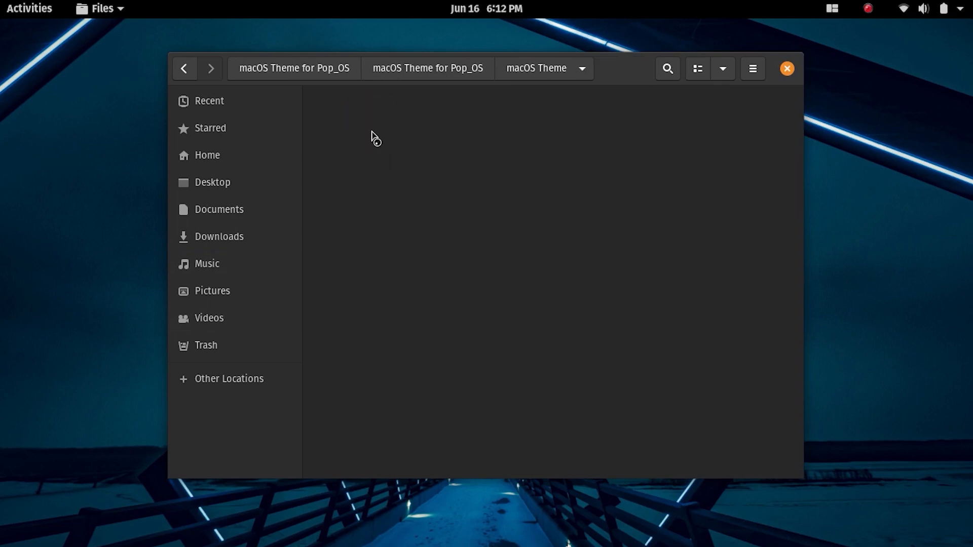
pyautogui.doubleClick(694, 122)
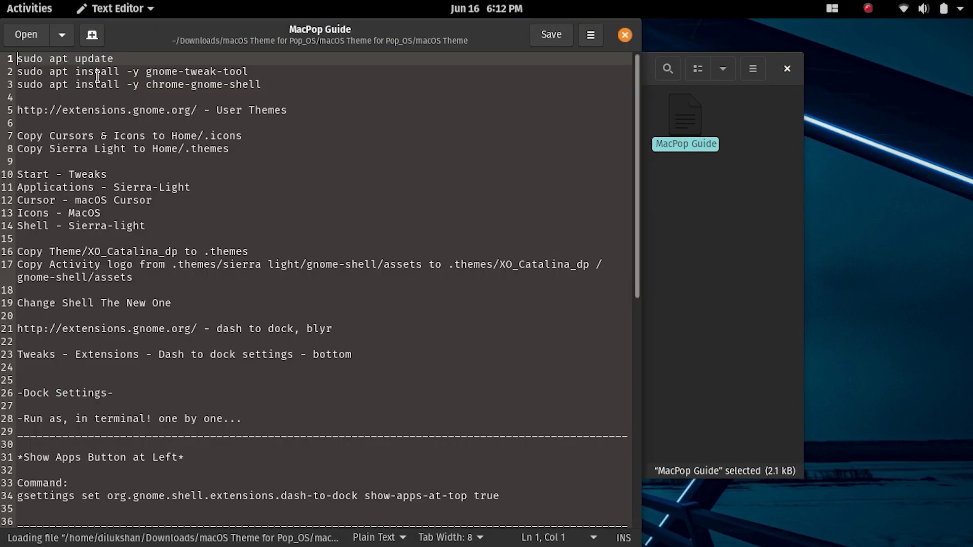
# - Open a Terminal window and move it aside so the guide's commands are readable
pyautogui.click(29, 8)
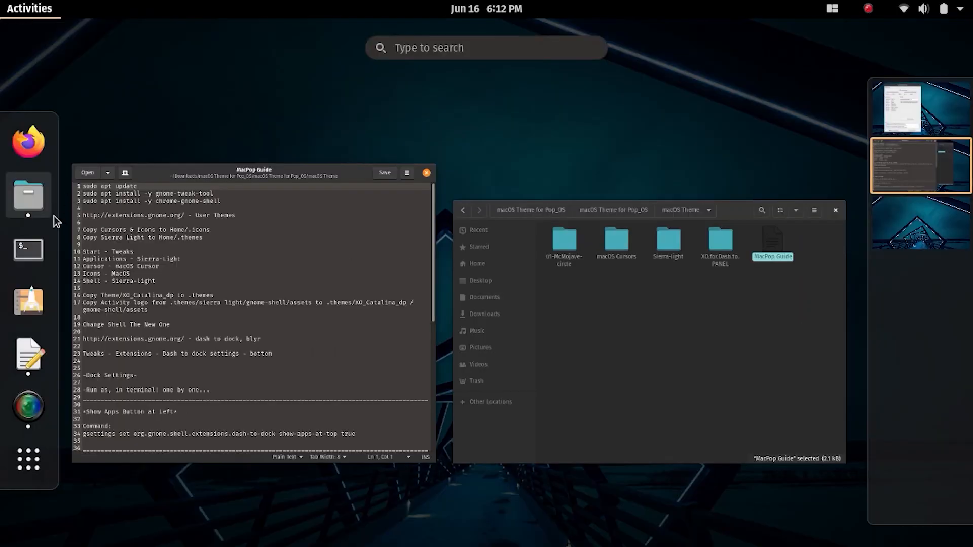
pyautogui.click(29, 251)
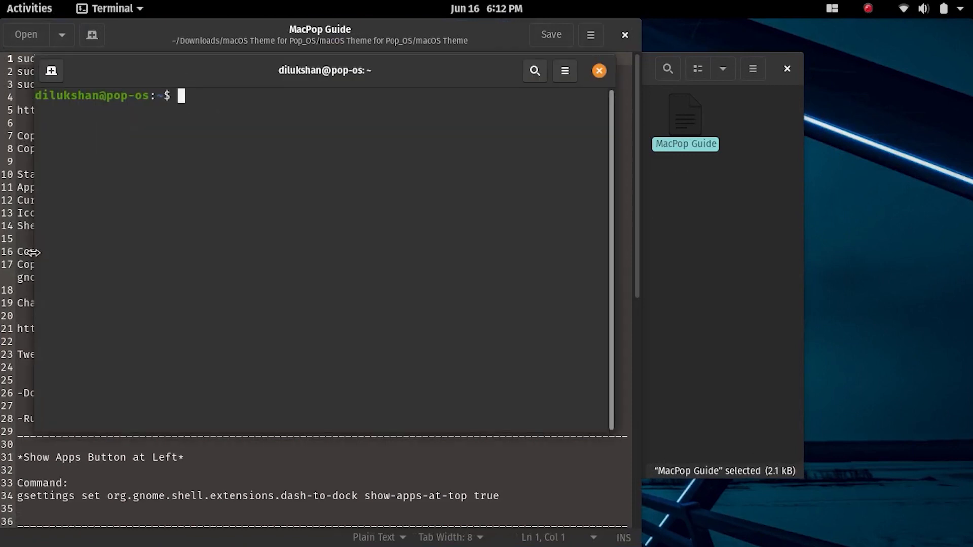
pyautogui.moveTo(175, 77); pyautogui.dragTo(536, 112)
# - Copy "sudo apt update" from the guide, run it in the Terminal and enter the account password
pyautogui.click(267, 65)
pyautogui.moveTo(115, 59); pyautogui.dragTo(17, 58)
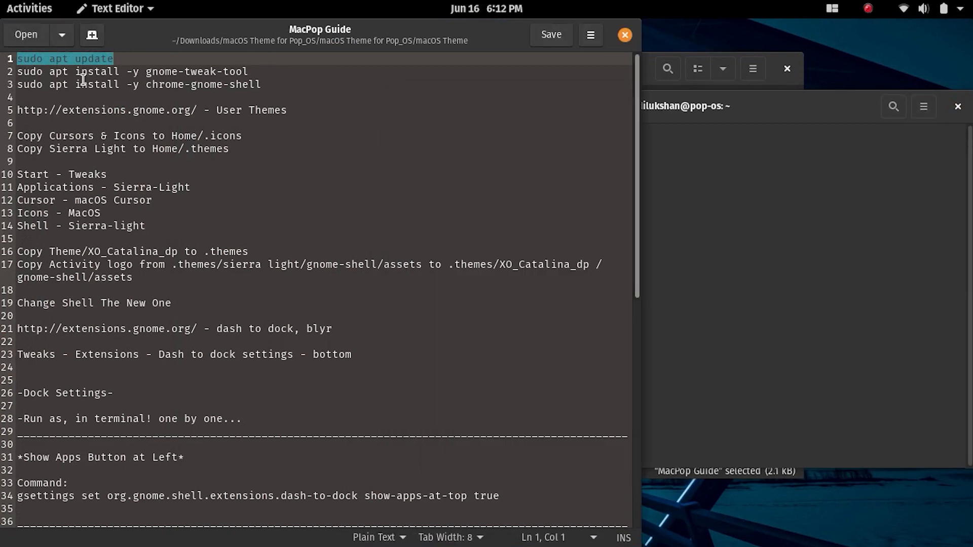
pyautogui.rightClick(116, 65)
pyautogui.click(136, 131)
pyautogui.click(915, 250)
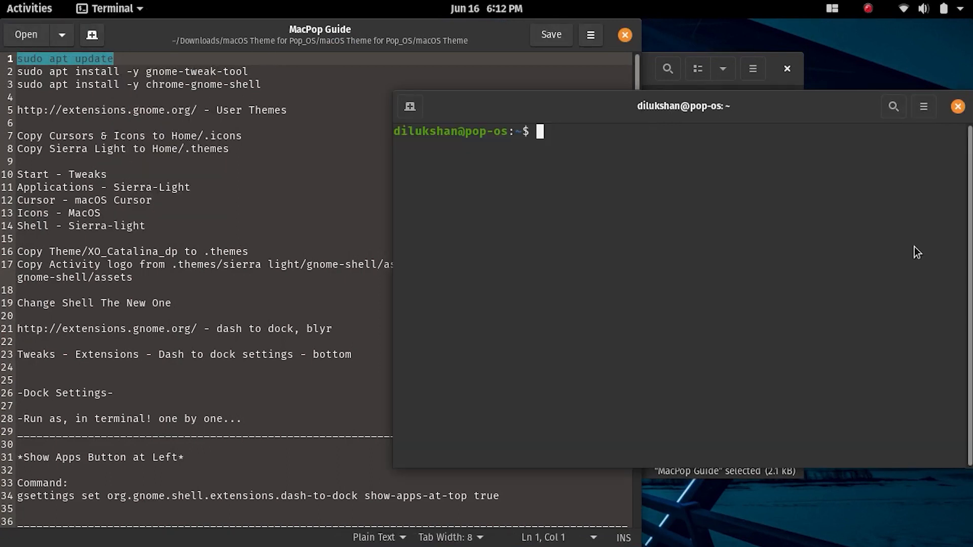
pyautogui.rightClick(918, 252)
pyautogui.click(884, 294)
pyautogui.press('Return')
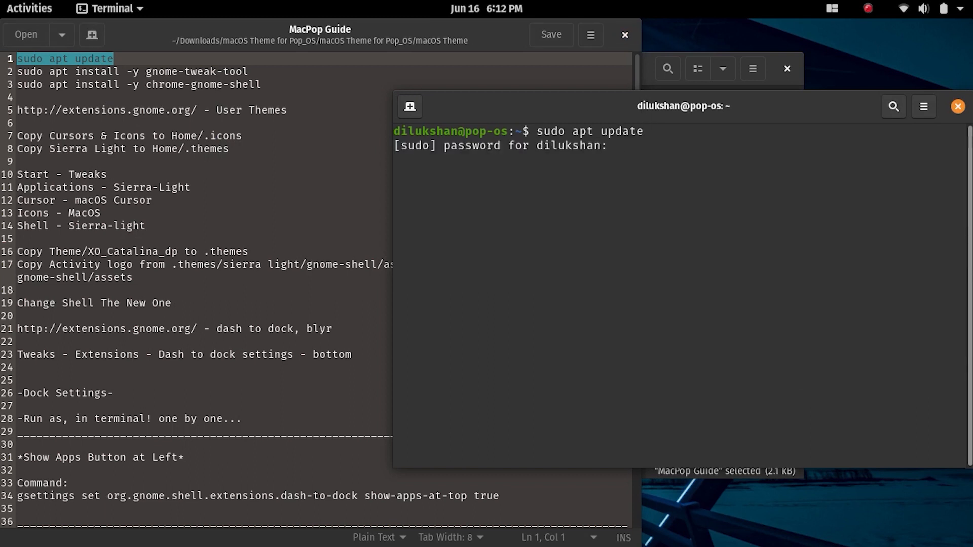
pyautogui.press('Return')
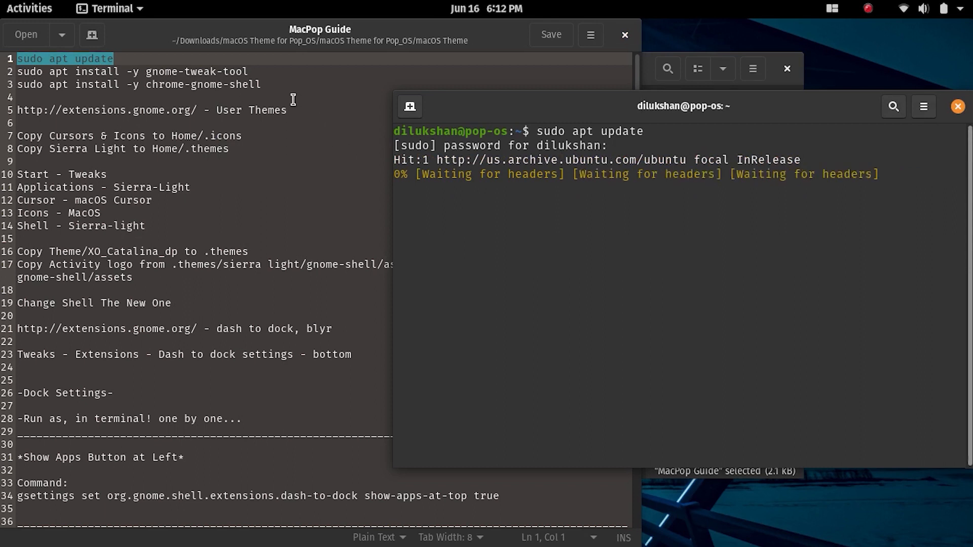
# - Copy "sudo apt install -y gnome-tweak-tool" from the guide and run it in the Terminal
pyautogui.click(282, 70)
pyautogui.moveTo(282, 71); pyautogui.dragTo(14, 71)
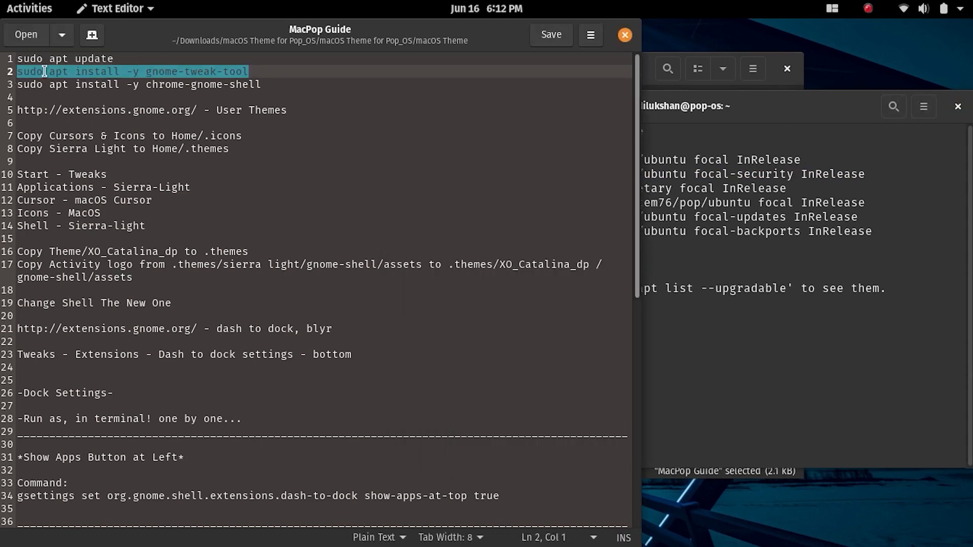
pyautogui.rightClick(54, 71)
pyautogui.click(96, 137)
pyautogui.click(682, 278)
pyautogui.rightClick(683, 278)
pyautogui.click(716, 324)
pyautogui.press('Return')
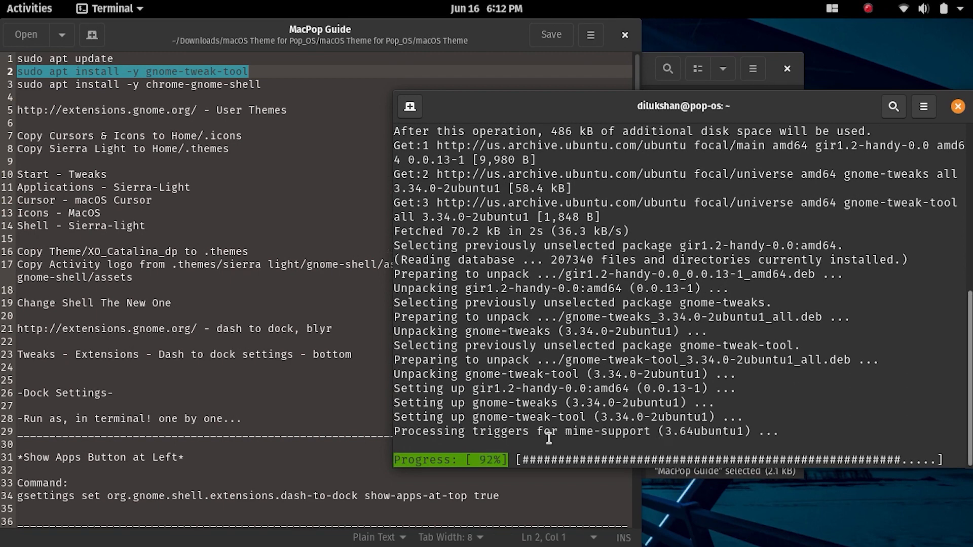
# - Copy "sudo apt install -y chrome-gnome-shell" from the guide, run it in the Terminal, and close the Terminal
pyautogui.moveTo(284, 81); pyautogui.dragTo(251, 82)
pyautogui.rightClick(251, 83)
pyautogui.click(276, 148)
pyautogui.rightClick(801, 446)
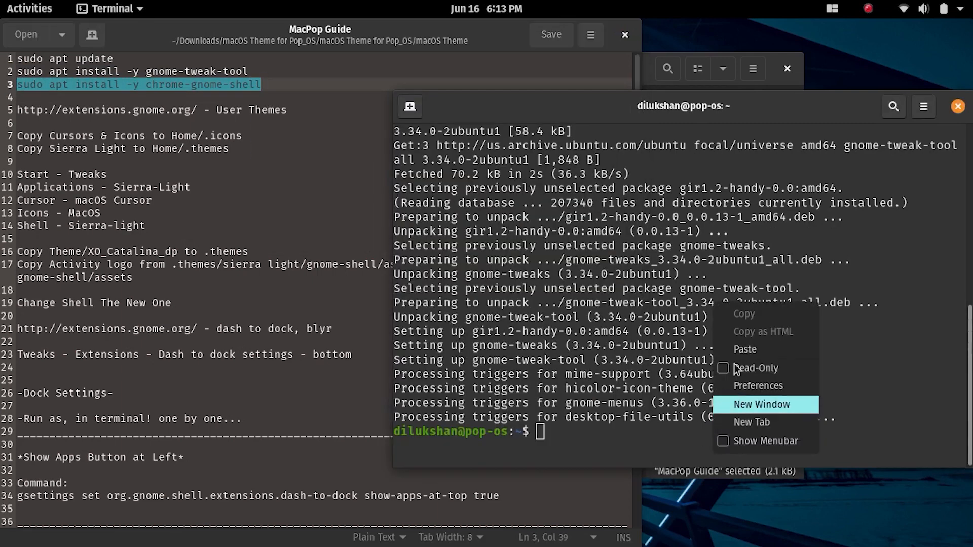
pyautogui.click(806, 348)
pyautogui.press('Return')
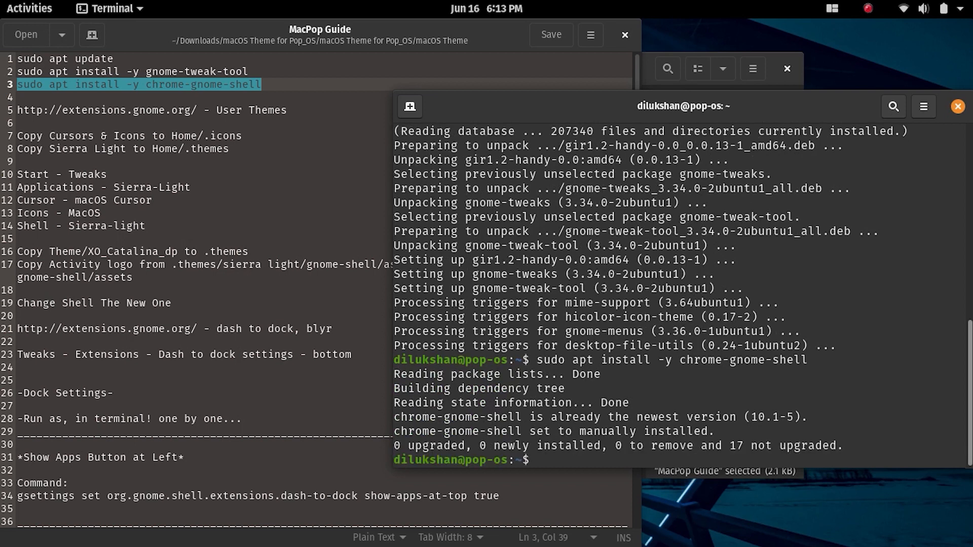
pyautogui.click(961, 113)
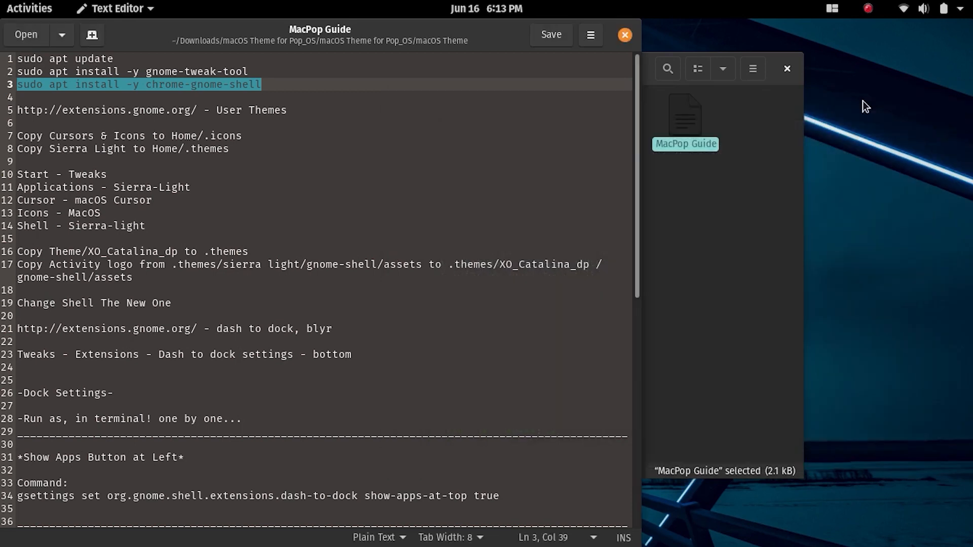
pyautogui.click(185, 109)
pyautogui.moveTo(185, 109); pyautogui.dragTo(17, 110)
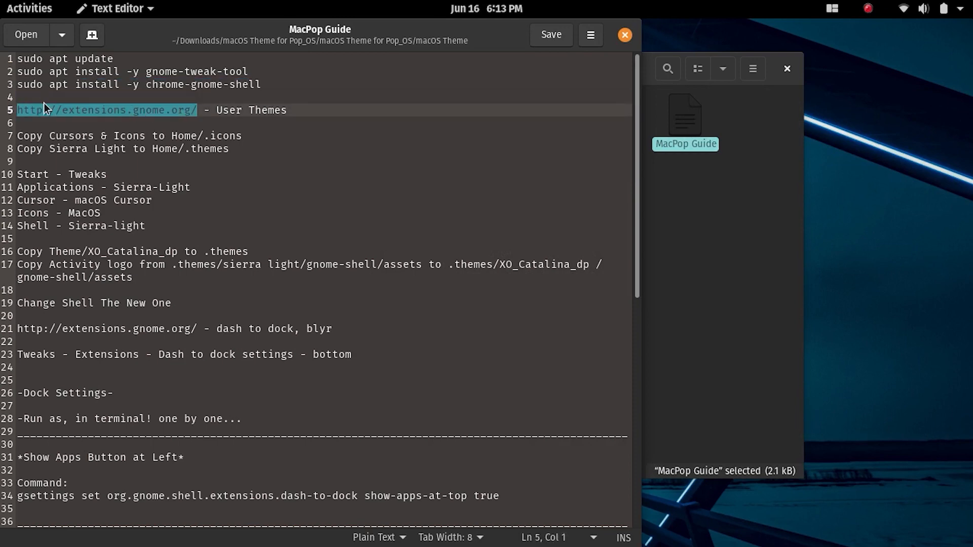
pyautogui.rightClick(46, 106)
pyautogui.click(90, 169)
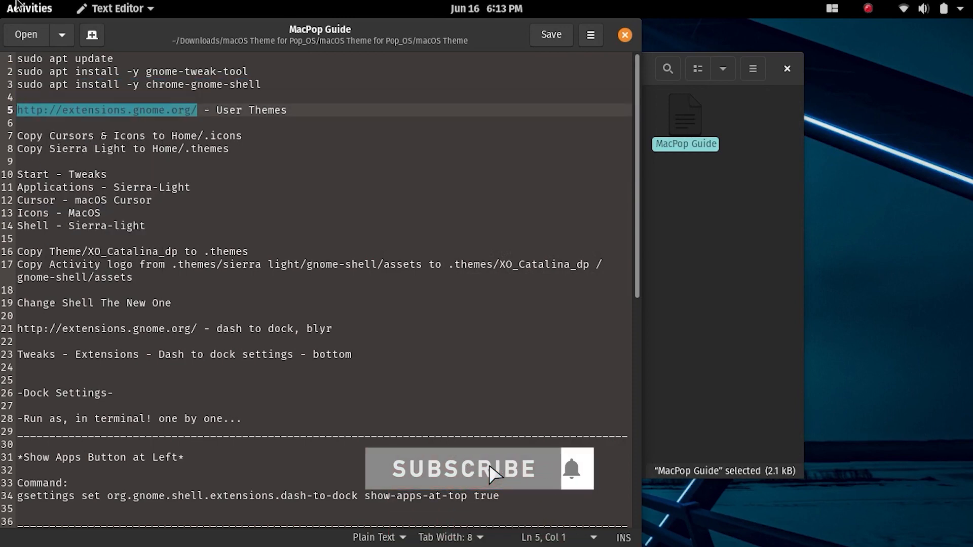
pyautogui.click(19, 15)
pyautogui.click(30, 144)
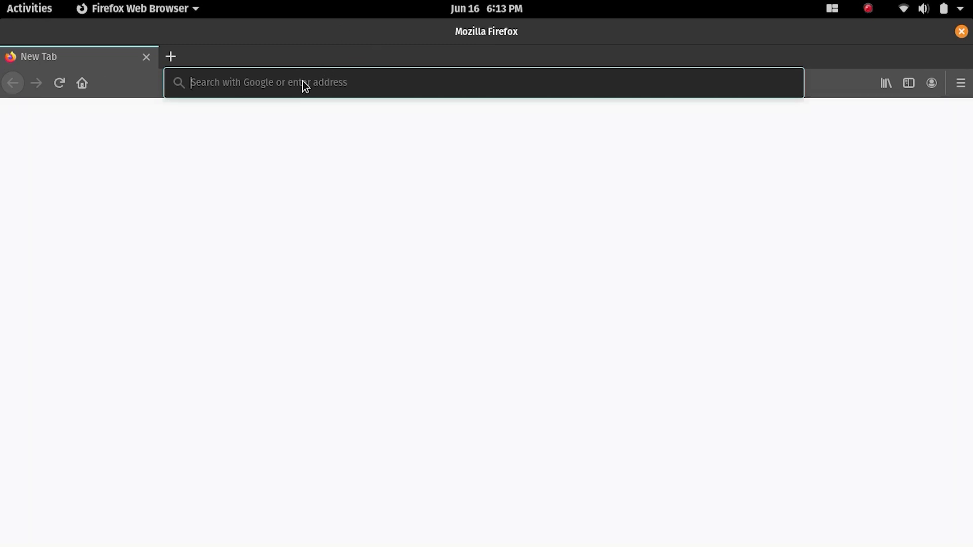
pyautogui.rightClick(303, 81)
pyautogui.click(338, 161)
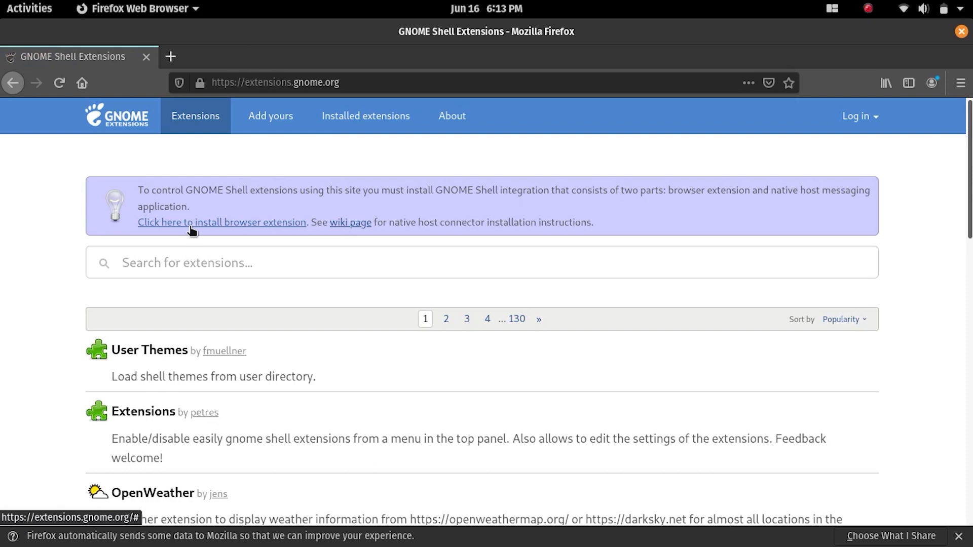
# - Install the GNOME Shell integration browser extension from the extensions site, allowing the requested permissions
pyautogui.click(192, 228)
pyautogui.click(411, 201)
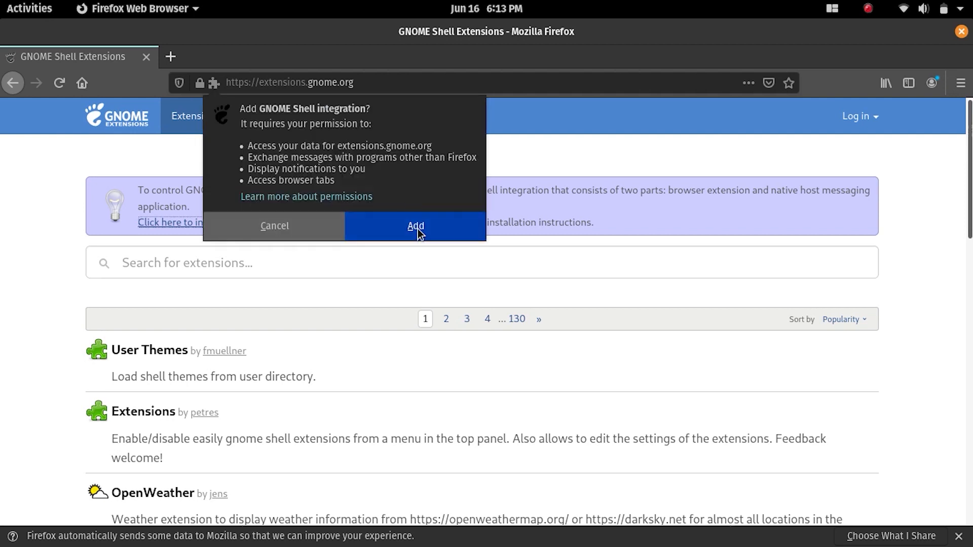
pyautogui.click(416, 229)
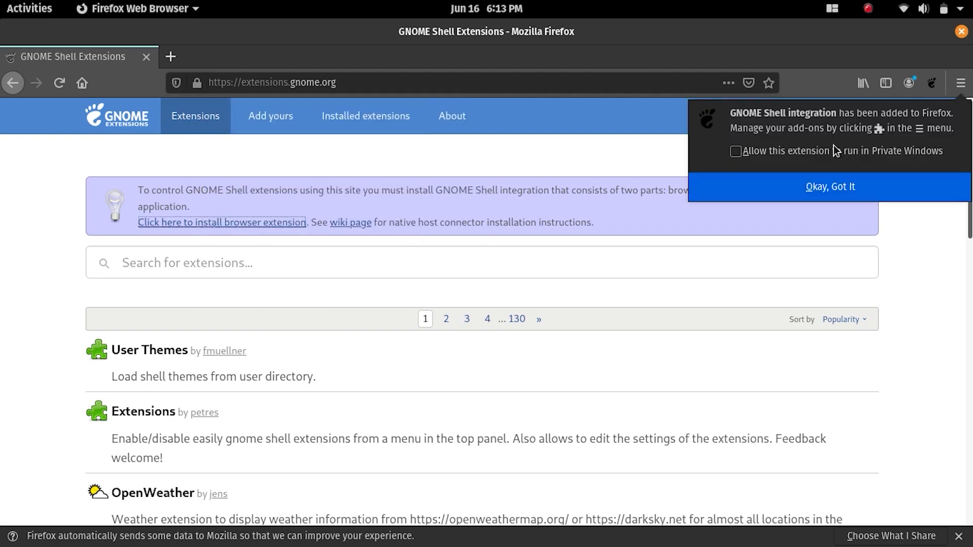
pyautogui.click(829, 184)
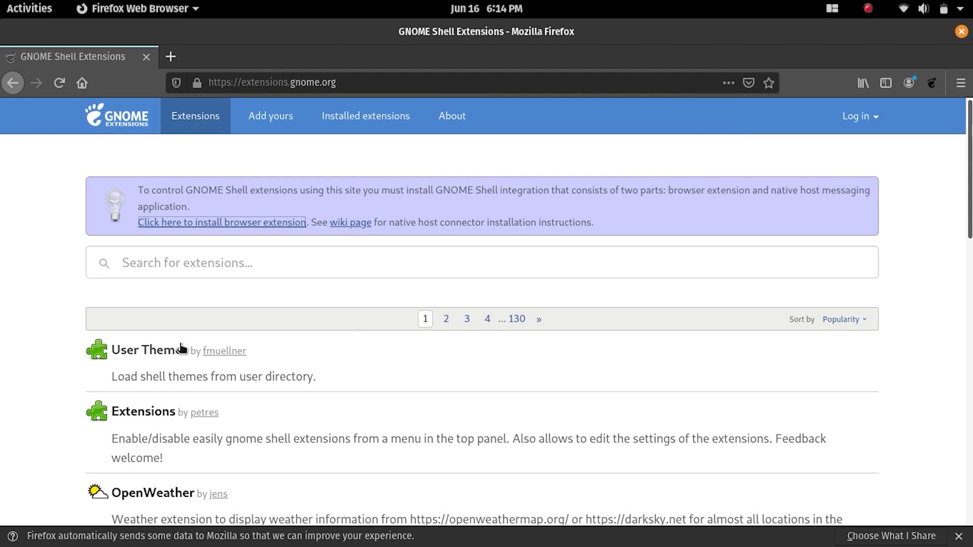
# - Install and enable the User Themes extension from its page, and close the browser
pyautogui.click(152, 350)
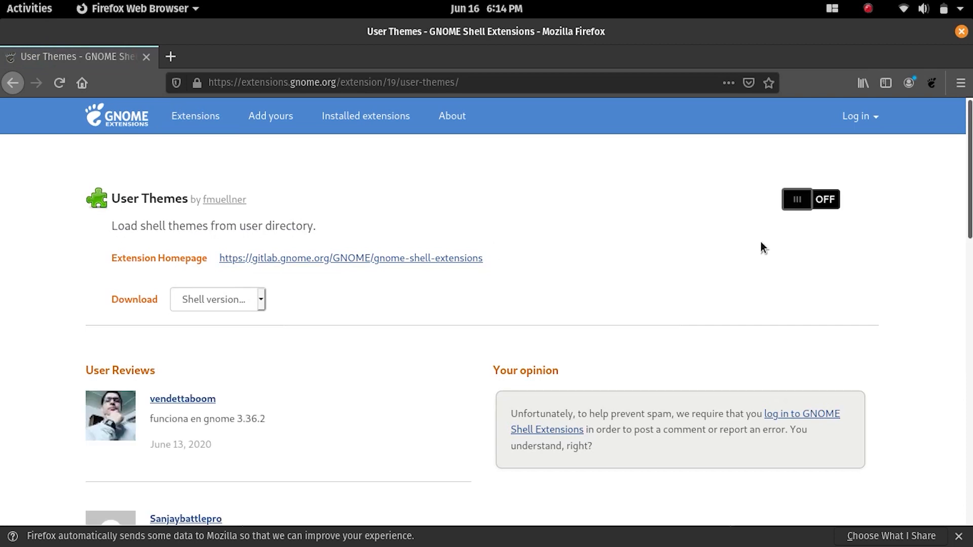
pyautogui.click(825, 203)
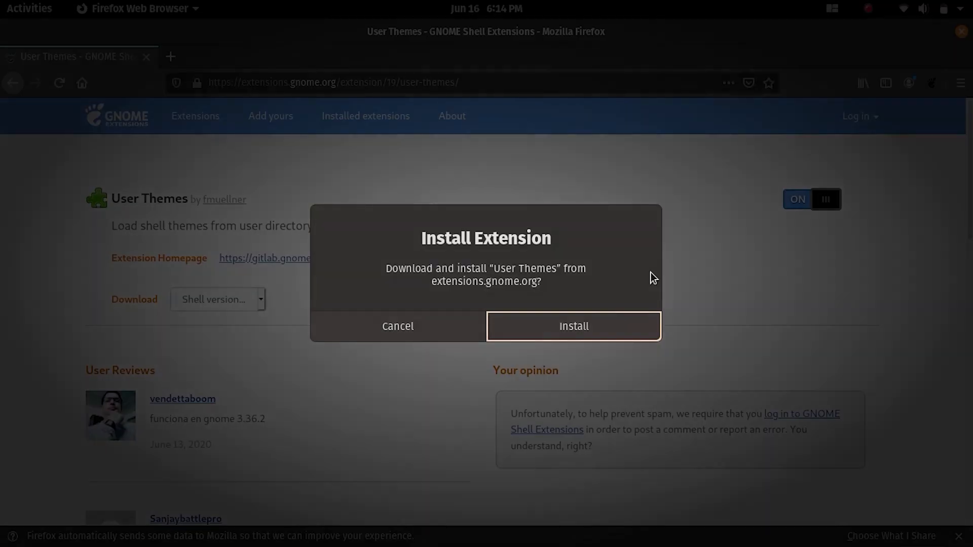
pyautogui.click(573, 318)
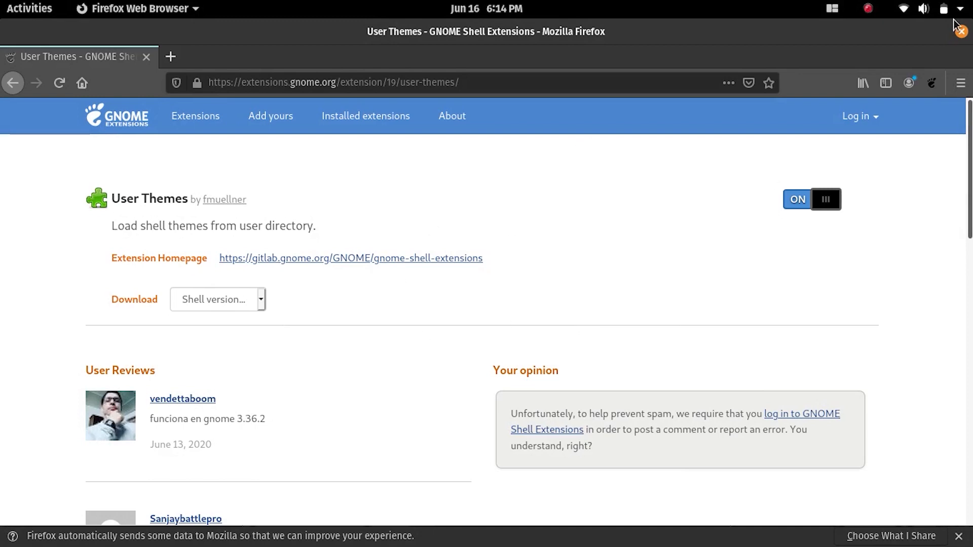
pyautogui.click(961, 32)
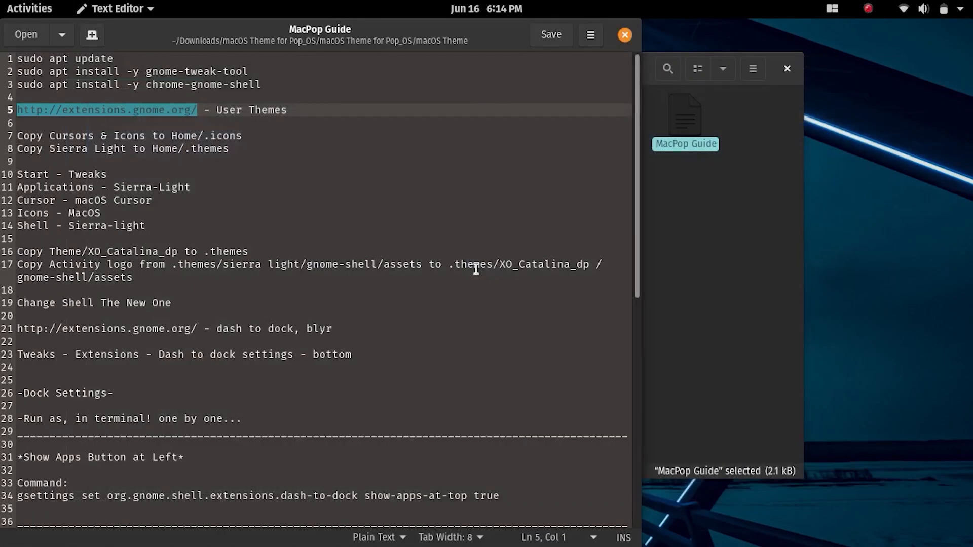
# - Copy the 01-McMojave-circle and macOS Cursors folders from the macOS Theme folder in Files
pyautogui.click(722, 231)
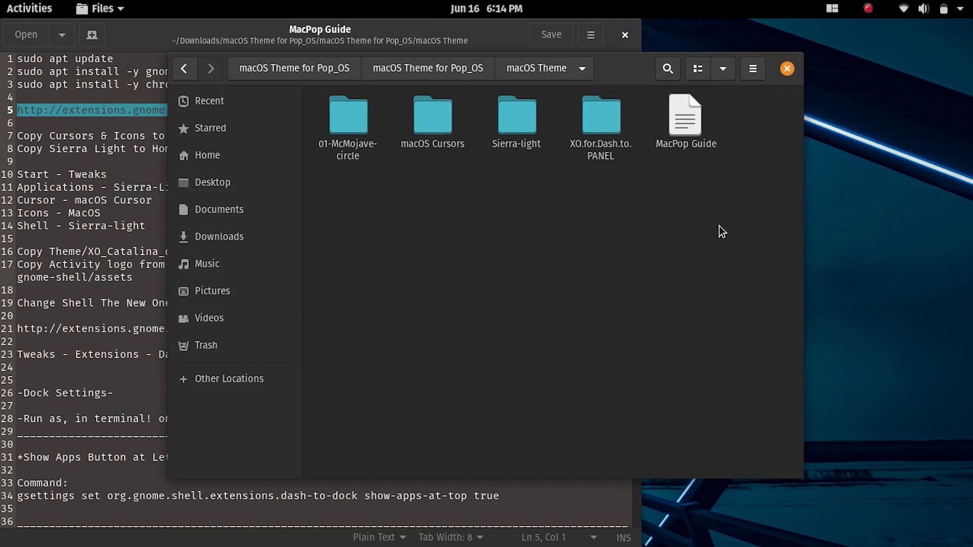
pyautogui.moveTo(614, 74); pyautogui.dragTo(713, 93)
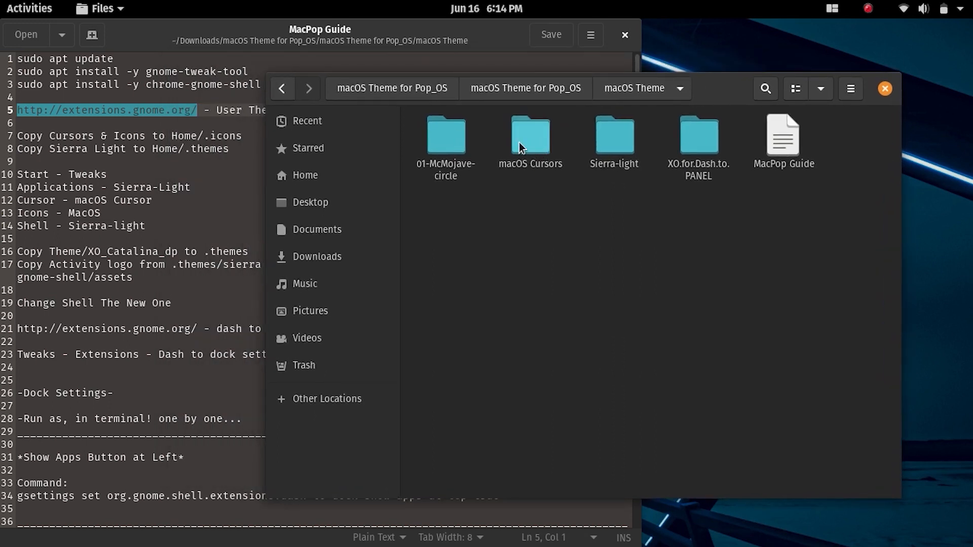
pyautogui.moveTo(543, 202); pyautogui.dragTo(461, 145)
pyautogui.rightClick(461, 144)
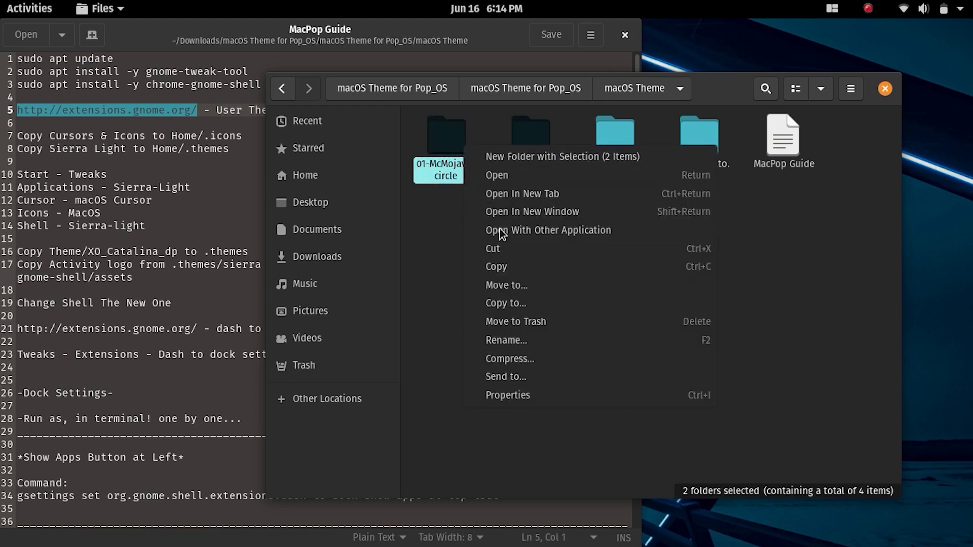
pyautogui.click(506, 263)
# - Go to the Home folder and show its hidden files
pyautogui.click(300, 177)
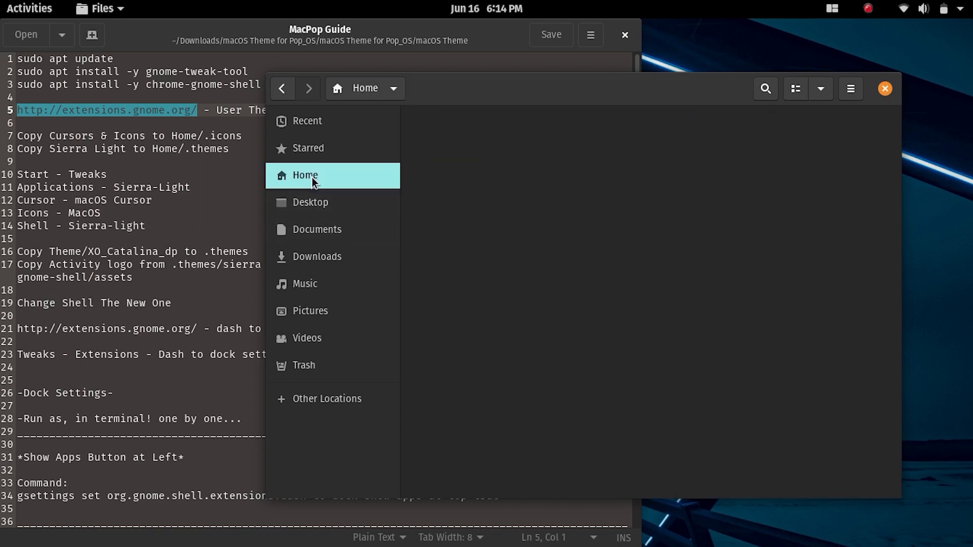
pyautogui.click(852, 87)
pyautogui.click(876, 245)
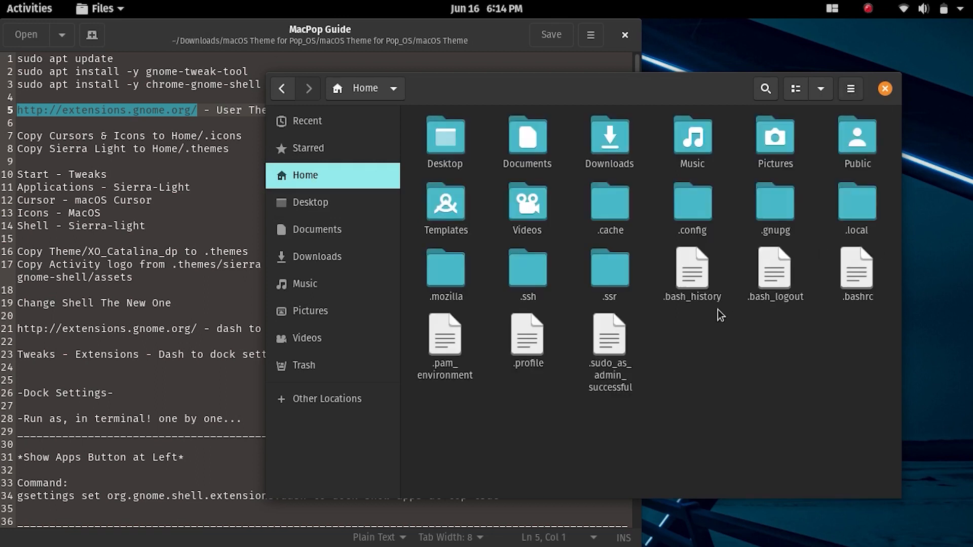
# - Create a new folder named .icons in Home
pyautogui.click(851, 89)
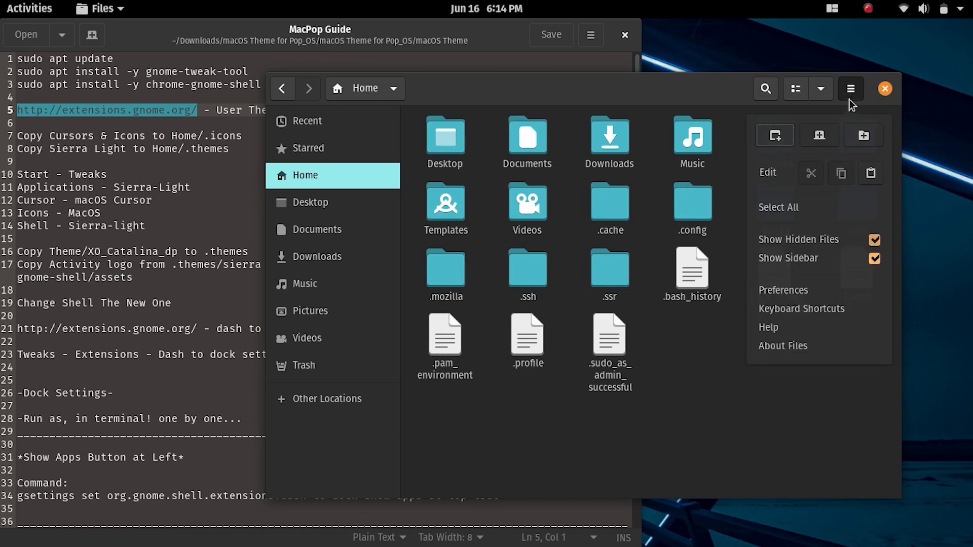
pyautogui.click(868, 142)
pyautogui.write('.icons')
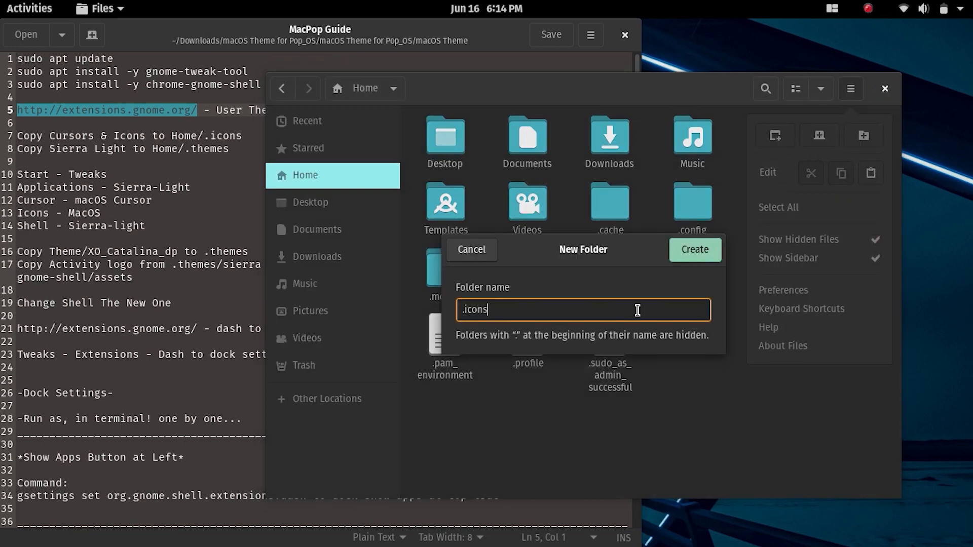
pyautogui.click(702, 261)
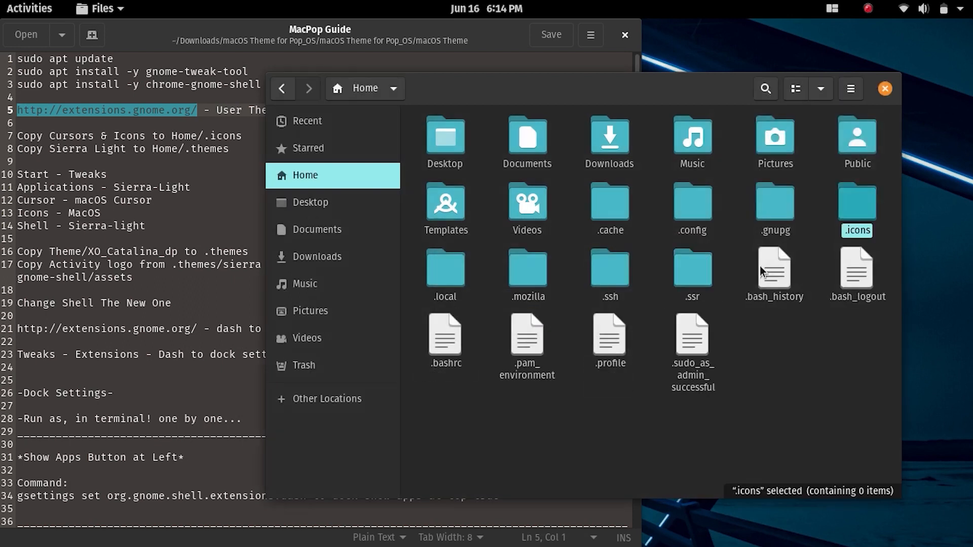
# - Paste the copied 01-McMojave-circle and macOS Cursors folders into the .icons folder in Home
pyautogui.doubleClick(864, 209)
pyautogui.rightClick(588, 244)
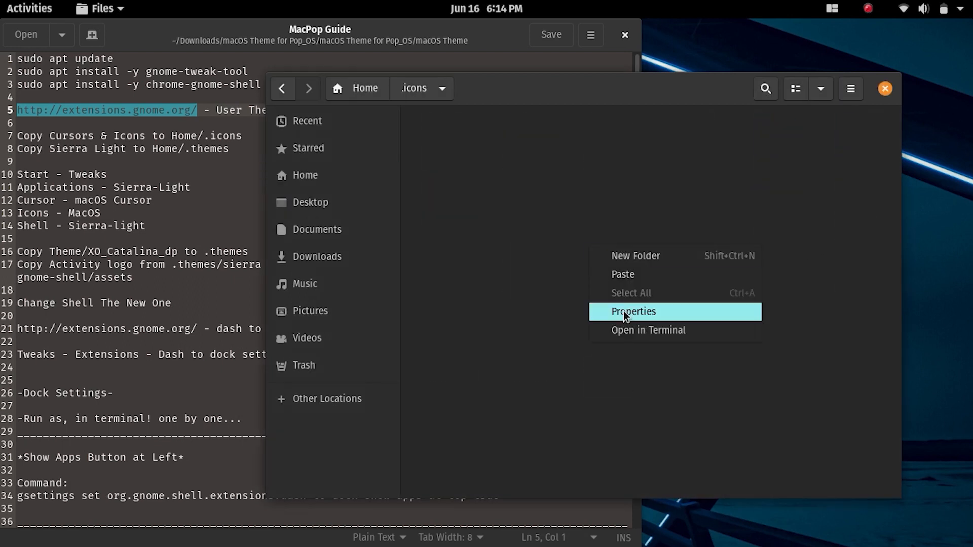
pyautogui.click(616, 275)
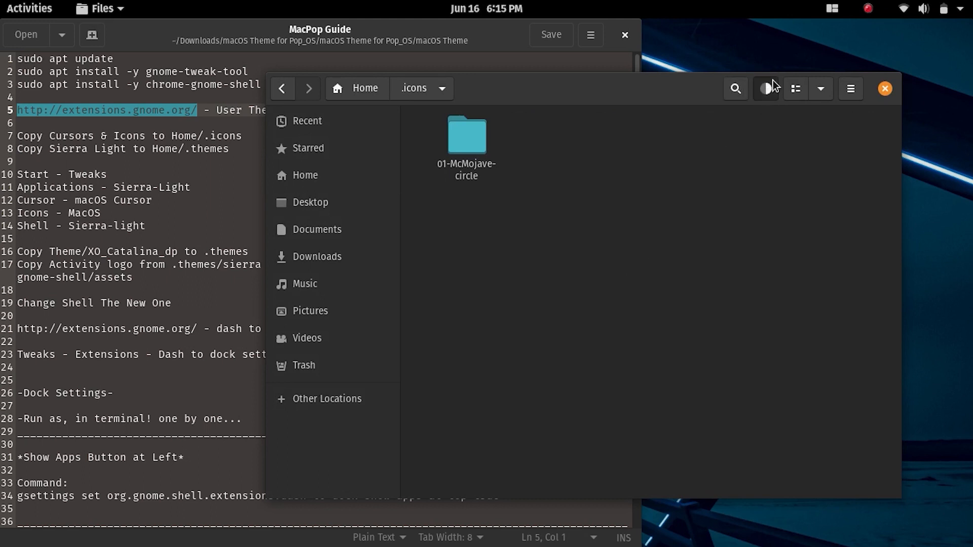
pyautogui.click(766, 88)
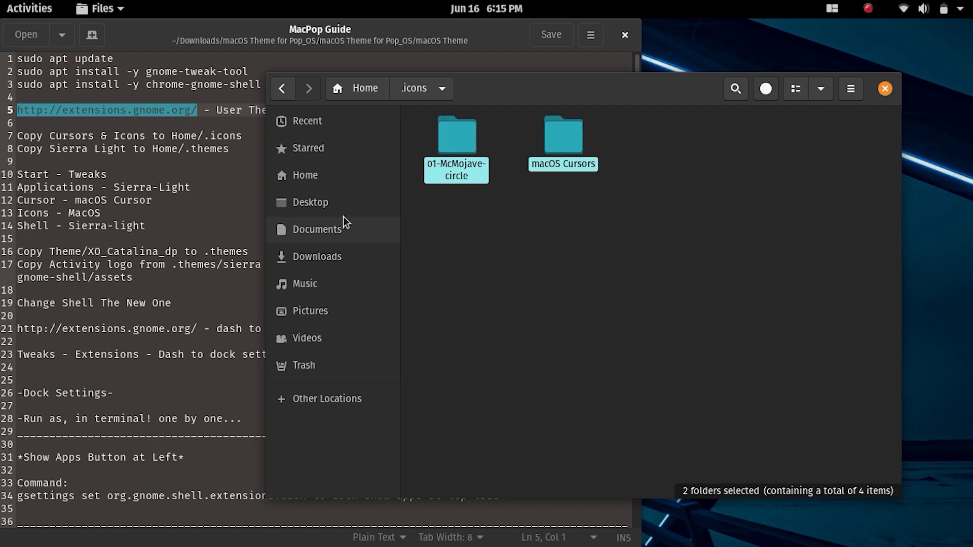
# - Copy the Sierra-light folder from the macOS Theme folder inside Downloads
pyautogui.click(313, 256)
pyautogui.doubleClick(462, 148)
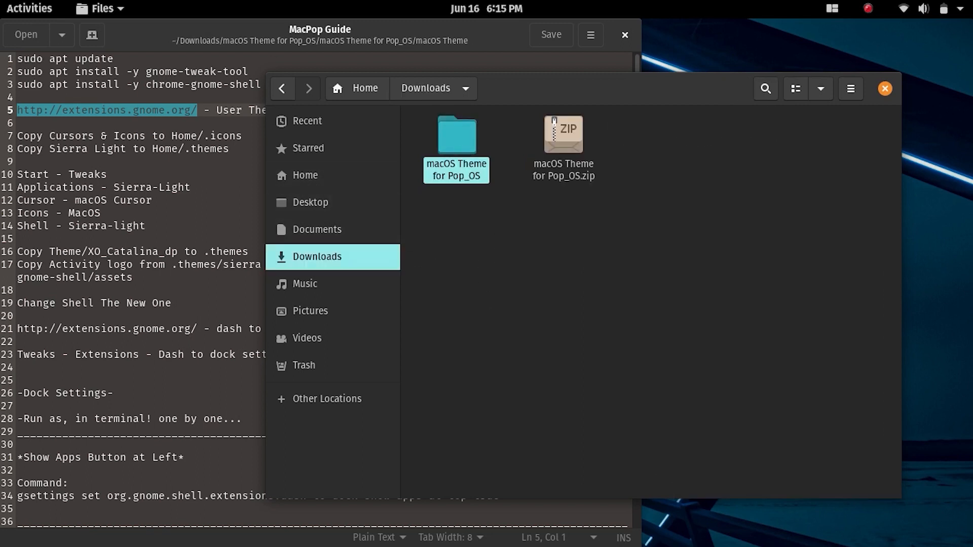
pyautogui.doubleClick(461, 148)
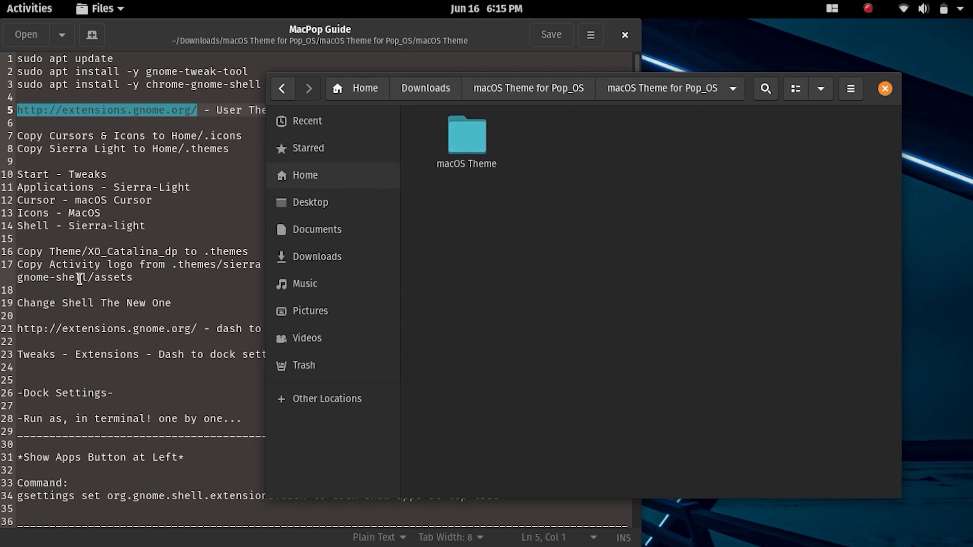
pyautogui.doubleClick(468, 114)
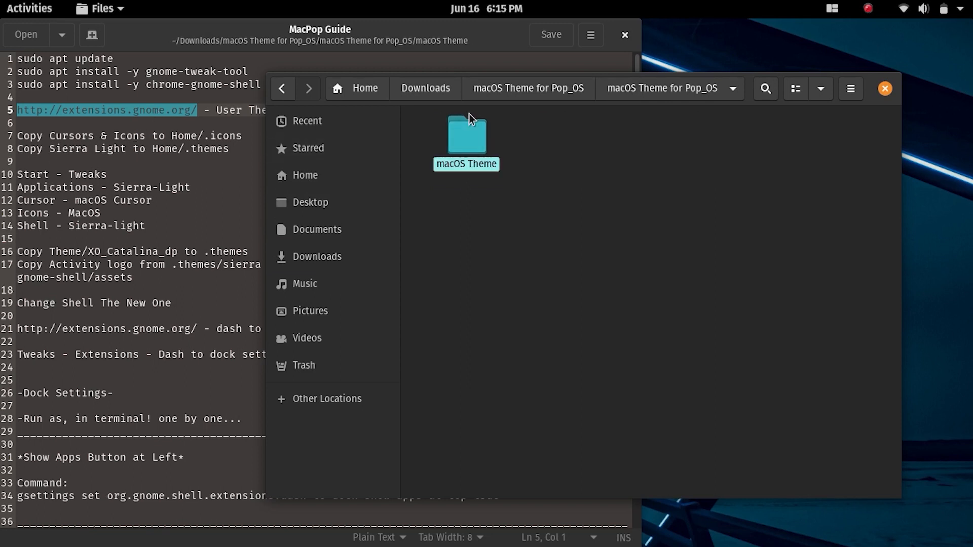
pyautogui.rightClick(617, 148)
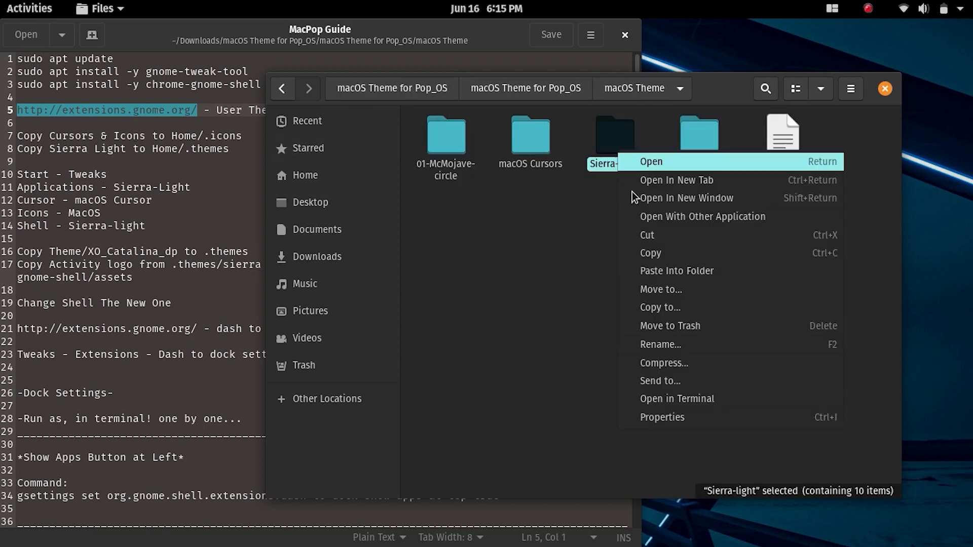
pyautogui.click(655, 253)
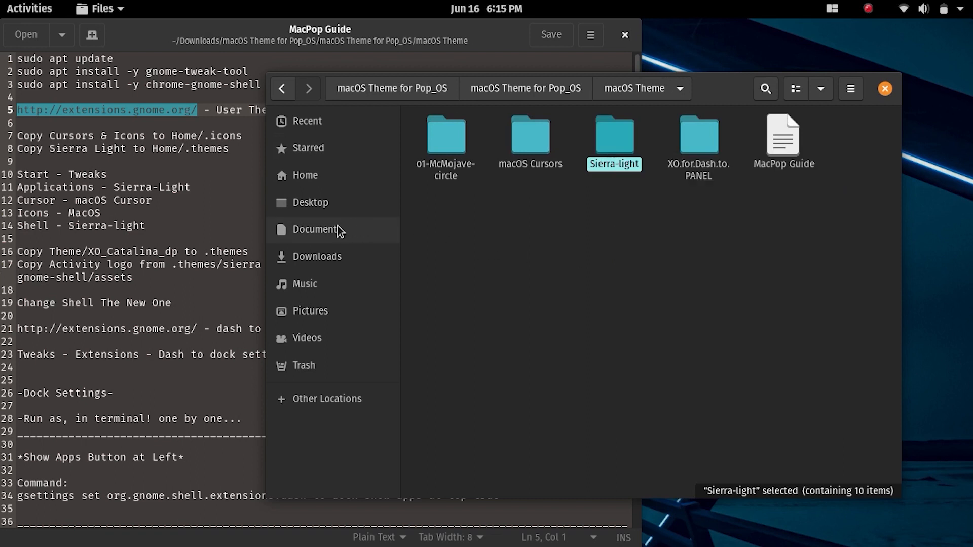
# - Create a new folder named .themes in Home
pyautogui.click(851, 89)
pyautogui.click(864, 136)
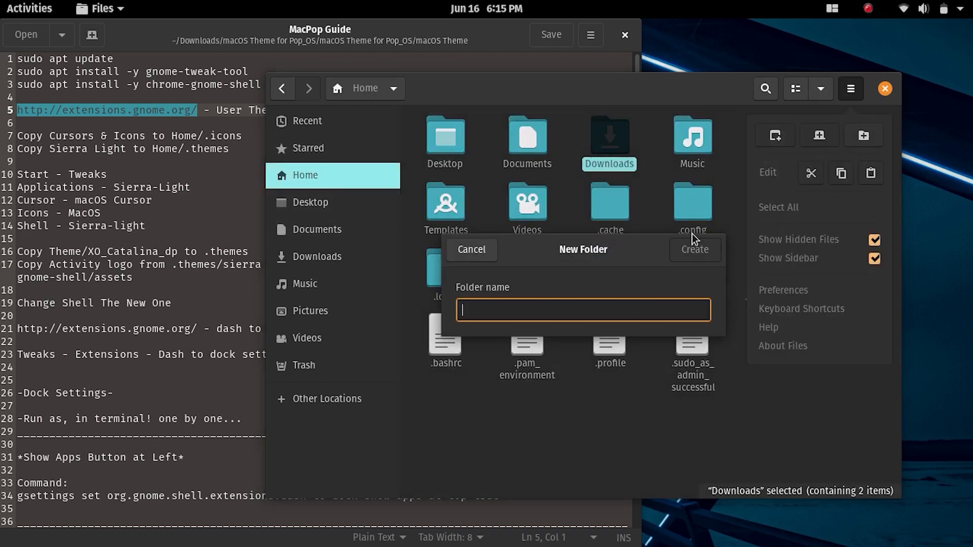
pyautogui.write('.themes')
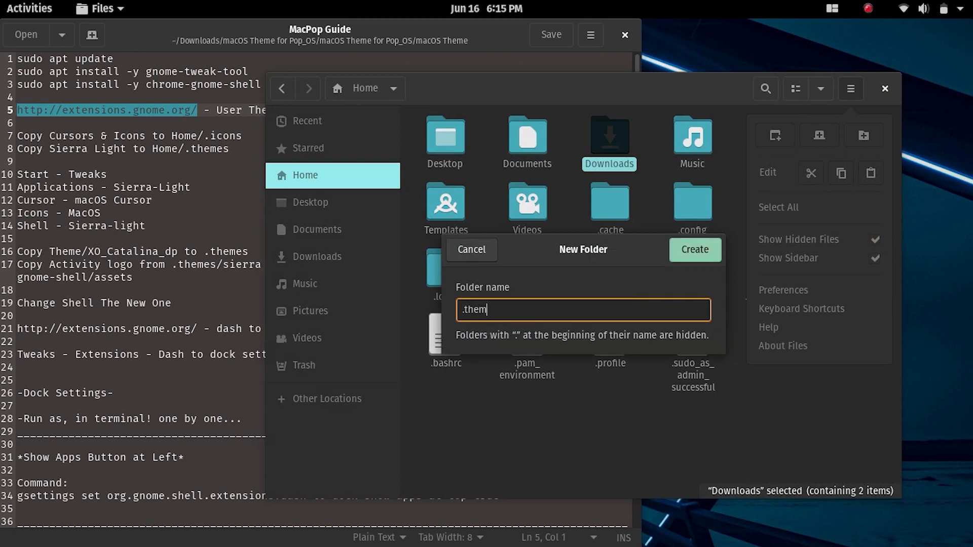
pyautogui.click(694, 249)
# - Paste the copied Sierra-light folder into the .themes folder
pyautogui.doubleClick(775, 274)
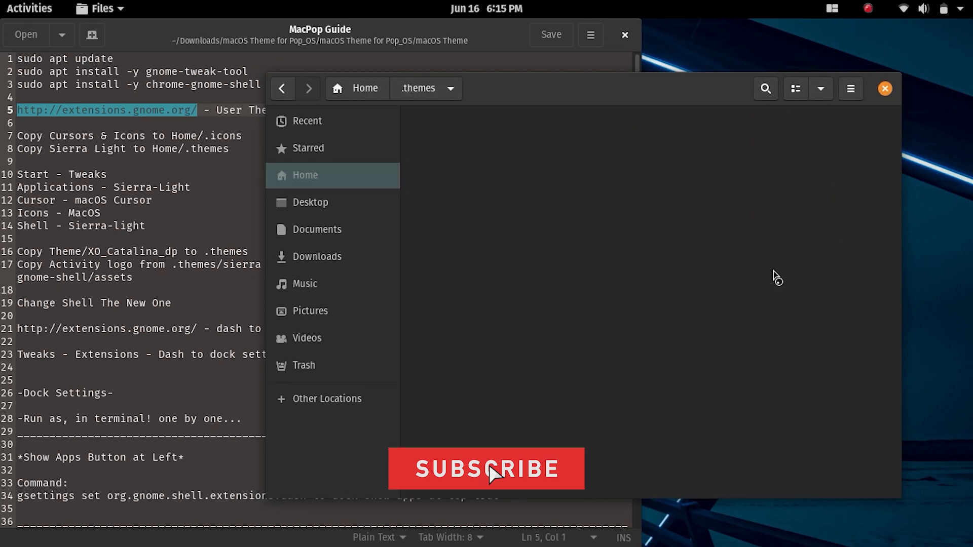
pyautogui.rightClick(682, 244)
pyautogui.click(733, 275)
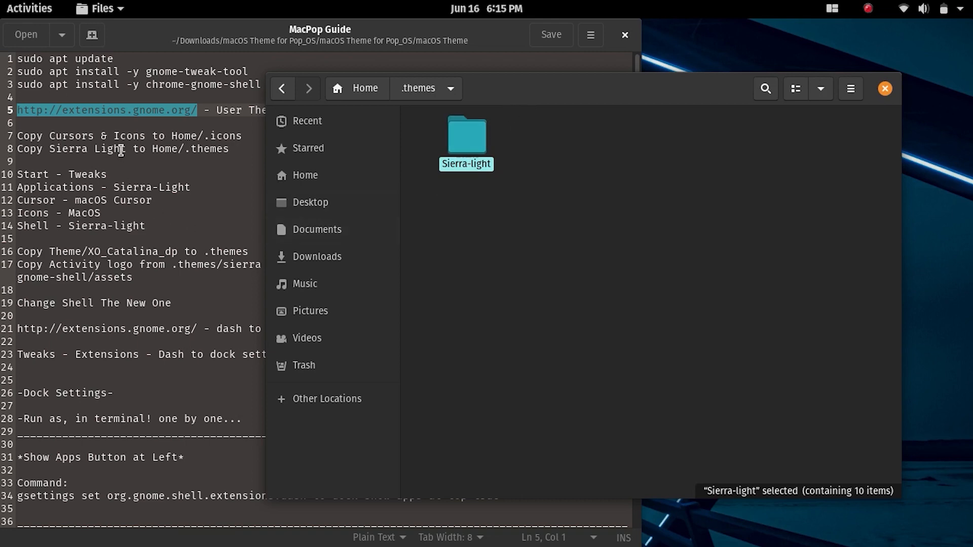
# - Launch Tweaks and show its Appearance settings
pyautogui.moveTo(7, 5)
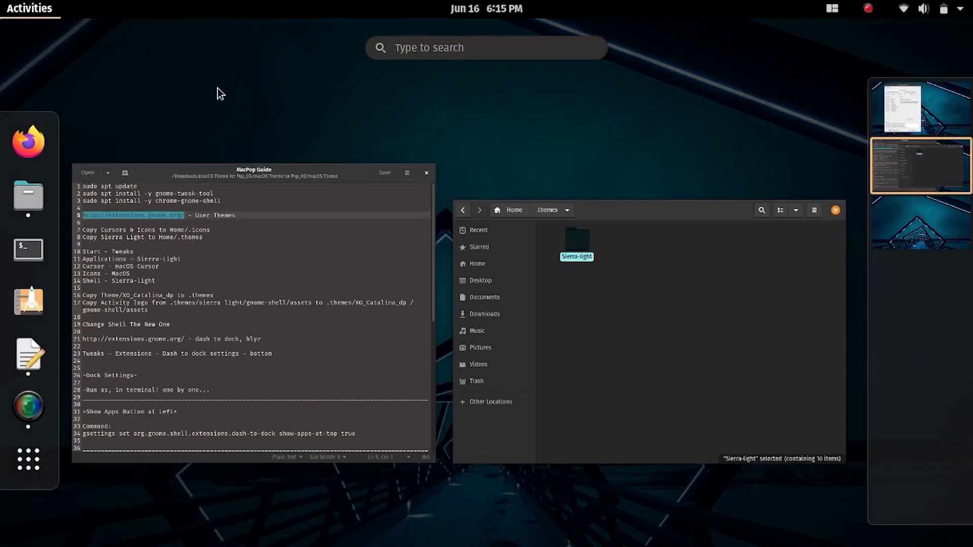
pyautogui.write('tweaks')
pyautogui.click(497, 130)
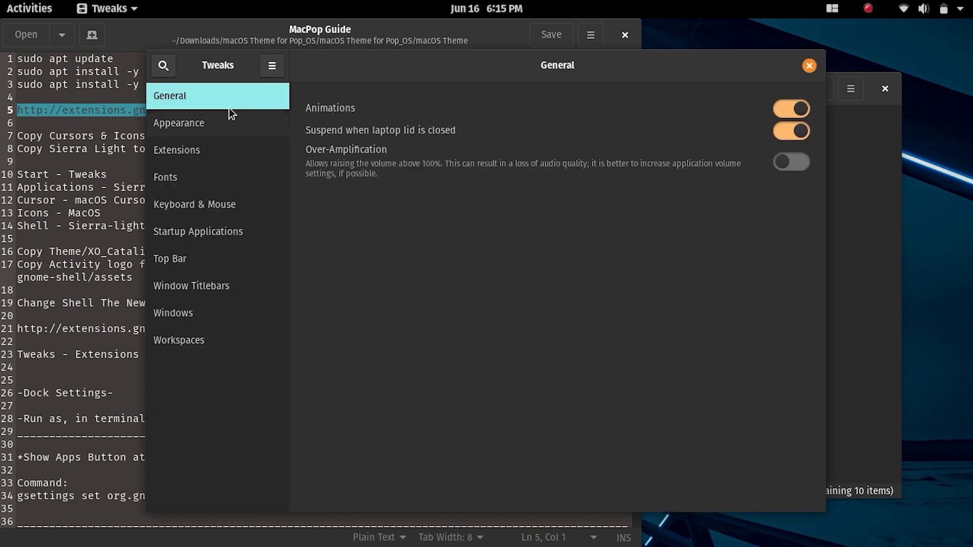
pyautogui.click(193, 124)
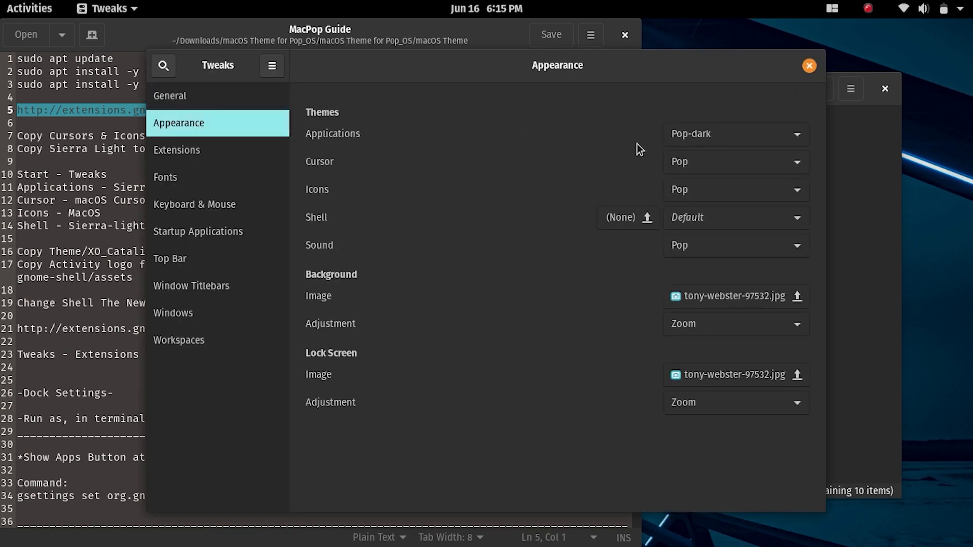
# - Set the Applications theme to Sierra-light and the Cursor theme to MacOS Cursors
pyautogui.click(693, 134)
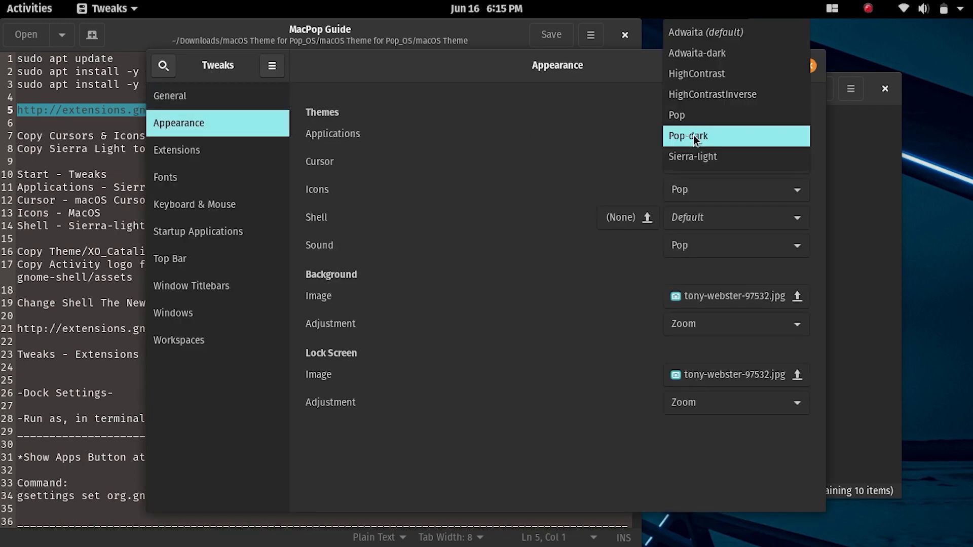
pyautogui.click(700, 161)
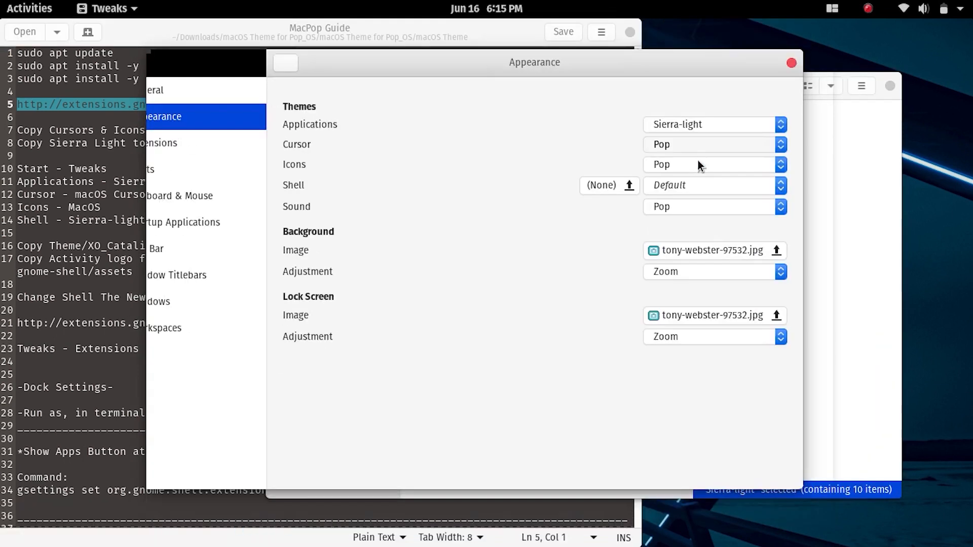
pyautogui.click(687, 146)
pyautogui.click(689, 125)
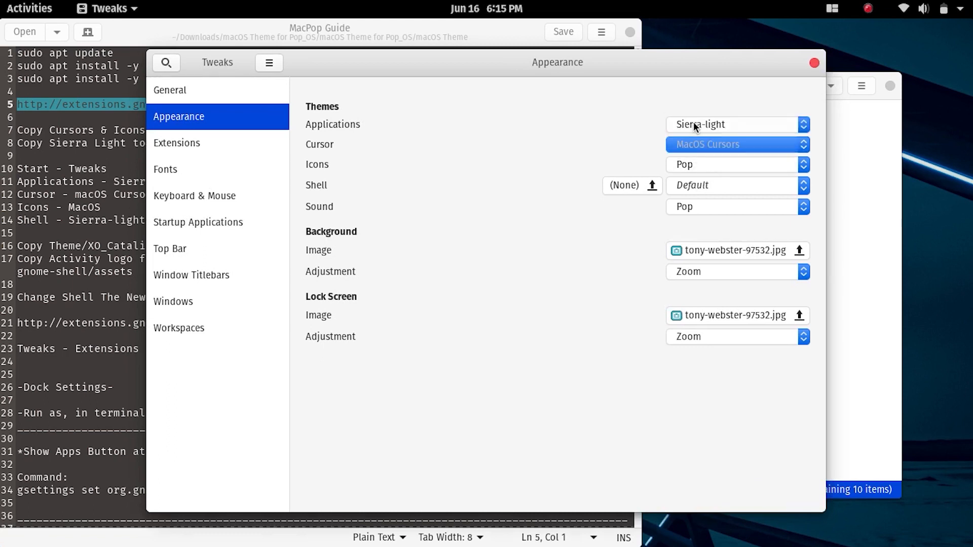
# - Look through the available icon themes for the McMojave icons, leaving the current selection in place
pyautogui.click(693, 166)
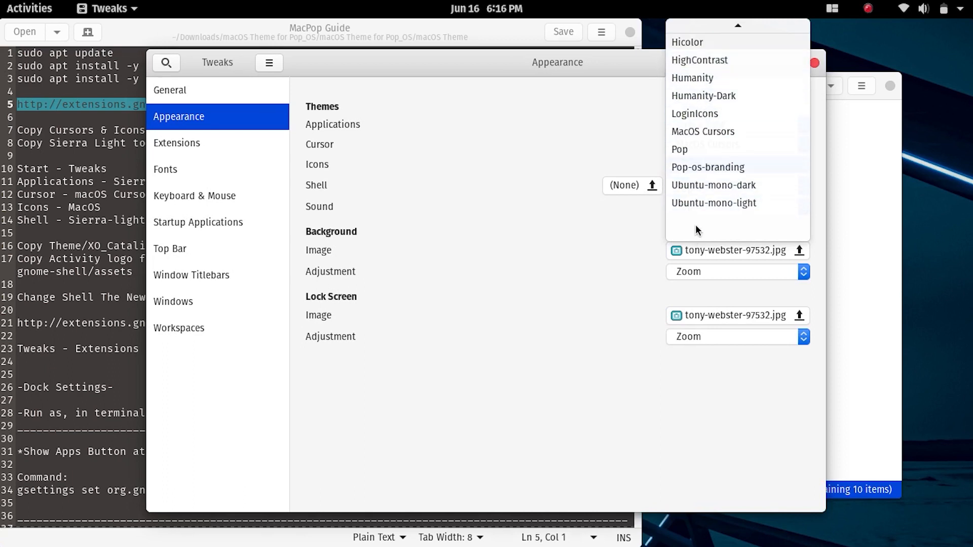
pyautogui.moveTo(704, 24)
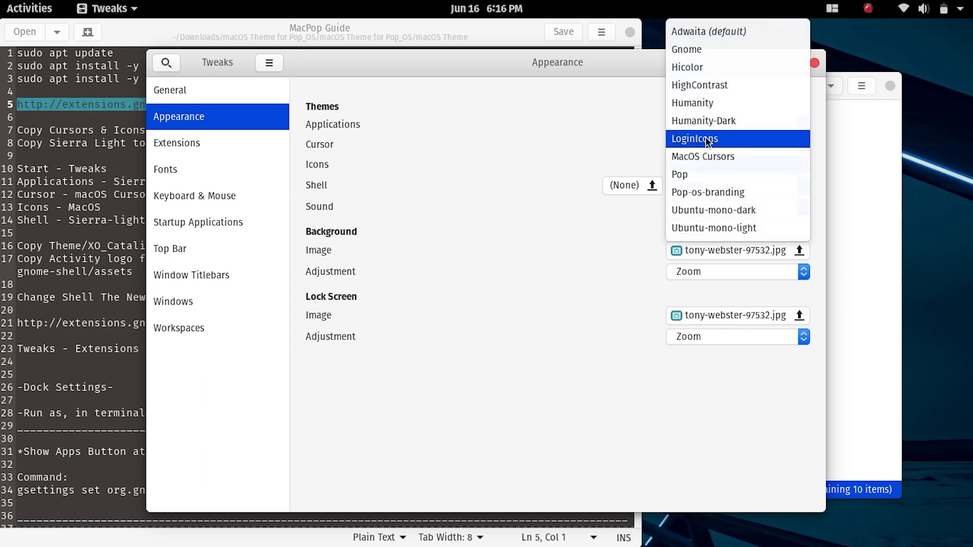
pyautogui.click(476, 251)
pyautogui.click(714, 167)
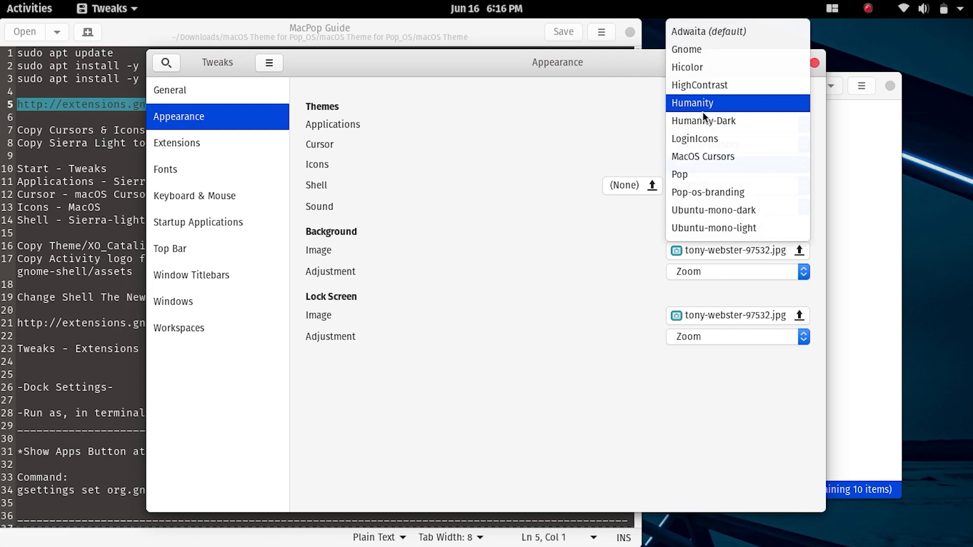
pyautogui.click(555, 175)
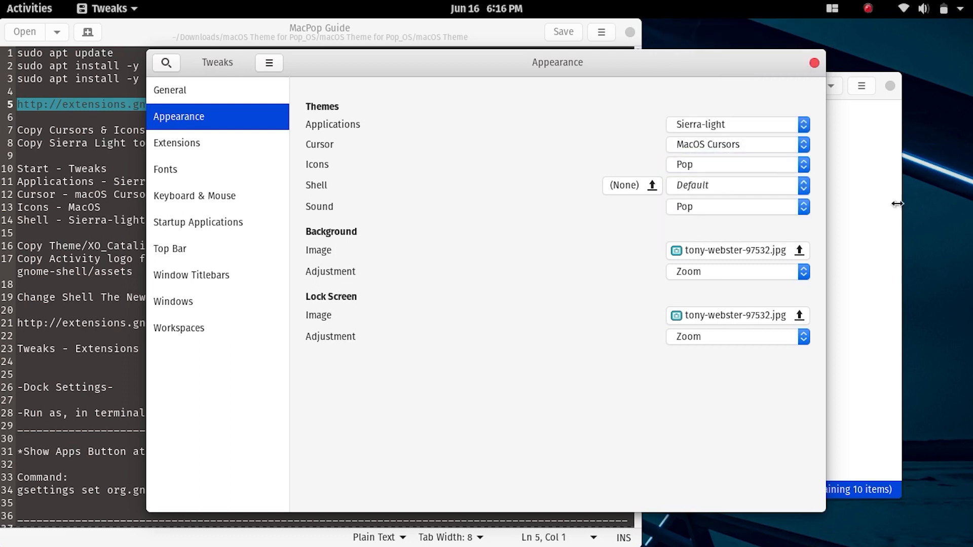
# - Switch to Files and copy the McMojave-circle folder from 01-McMojave-circle inside the .icons folder in Home
pyautogui.click(863, 224)
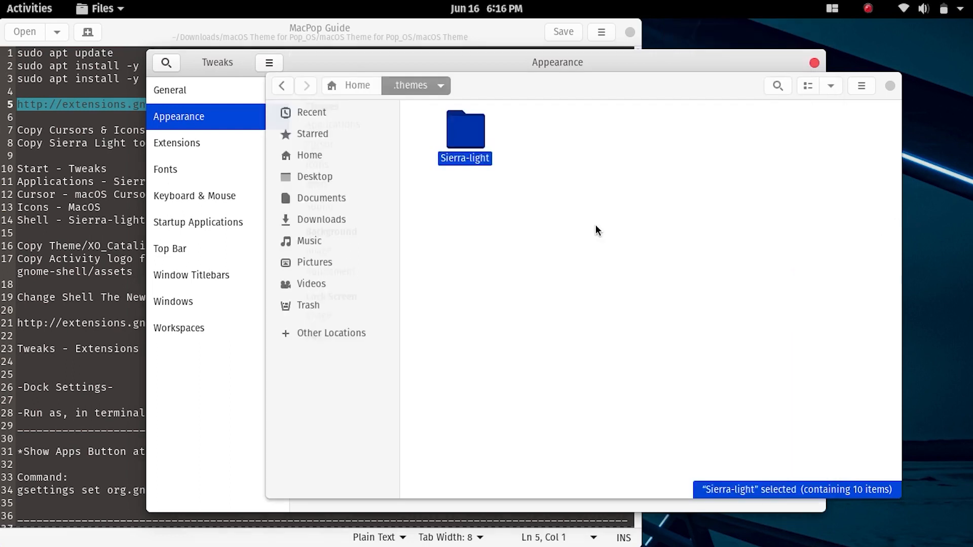
pyautogui.click(318, 177)
pyautogui.click(306, 152)
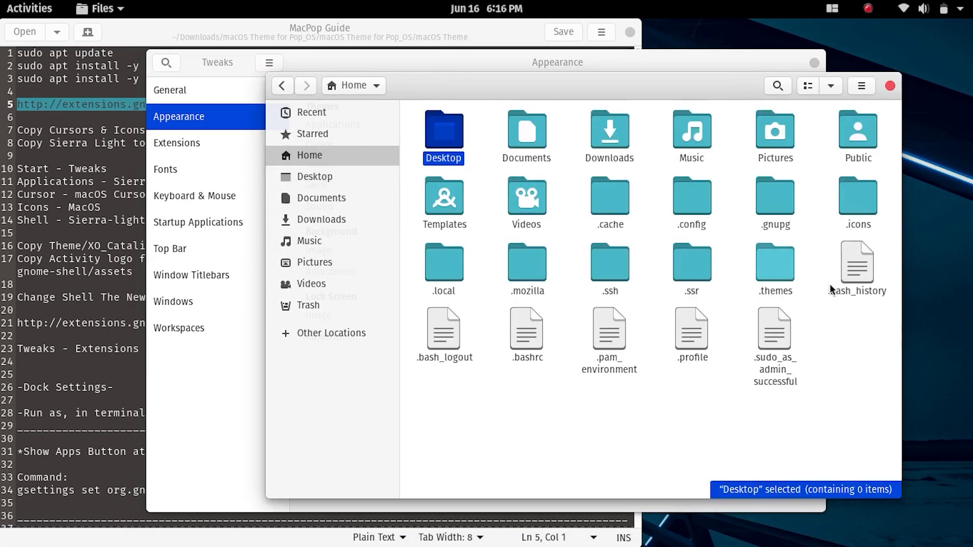
pyautogui.doubleClick(864, 207)
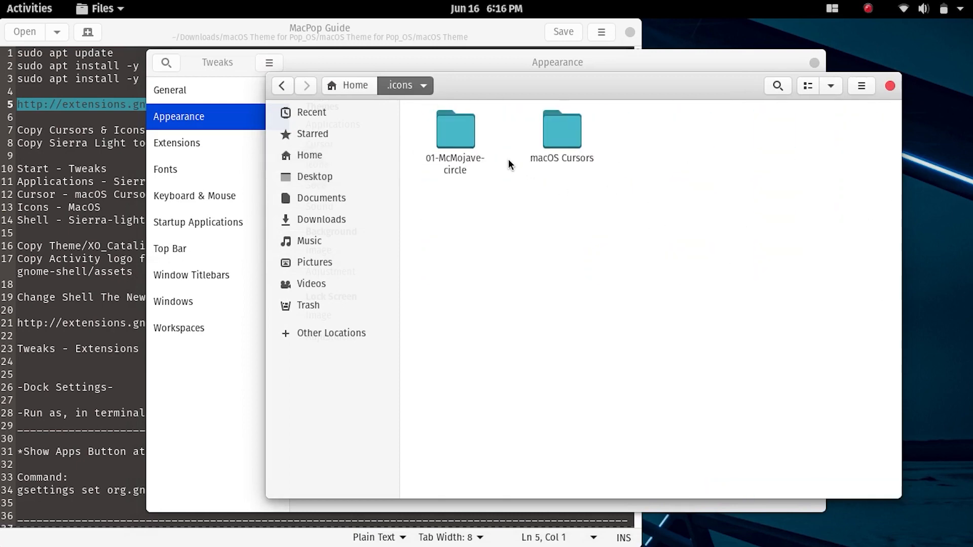
pyautogui.doubleClick(441, 140)
pyautogui.rightClick(445, 127)
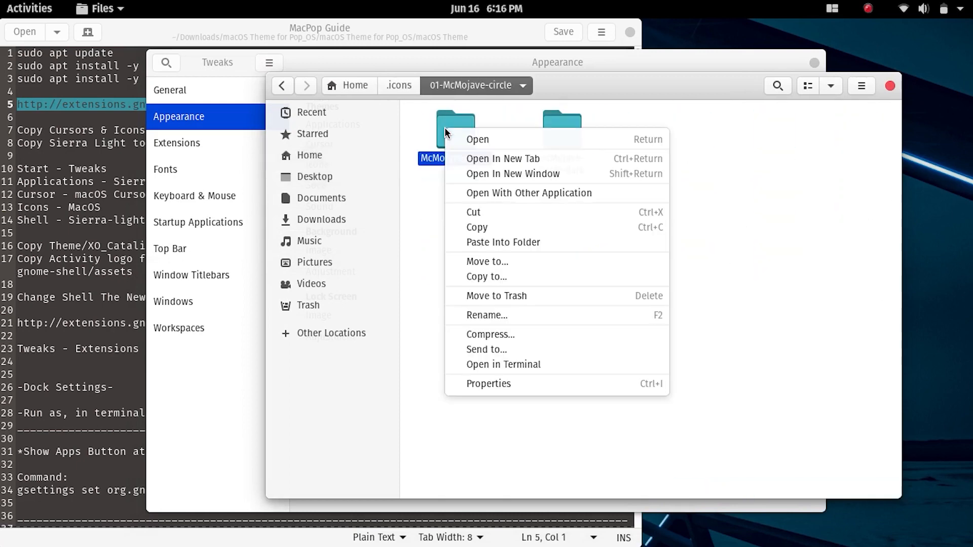
pyautogui.click(469, 228)
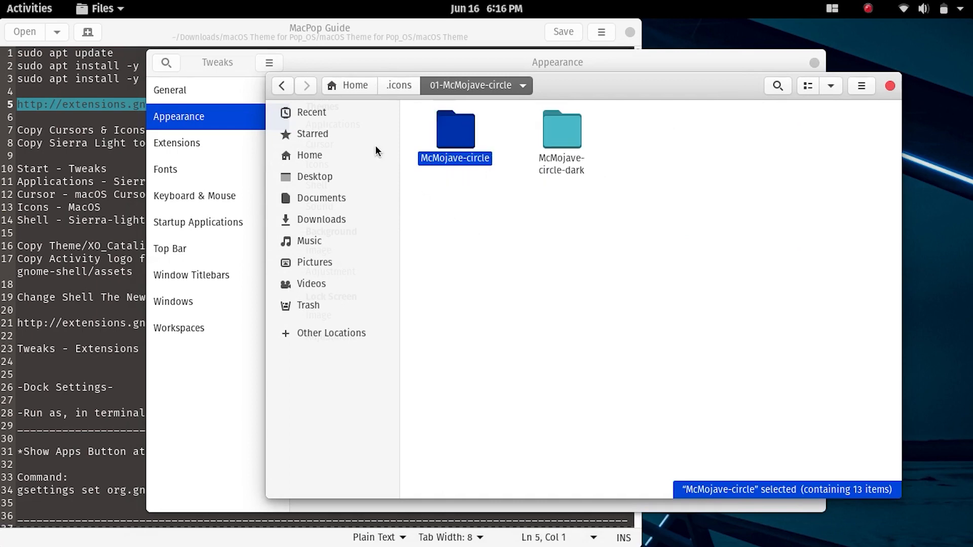
pyautogui.rightClick(461, 145)
pyautogui.click(503, 227)
# - Paste the copied McMojave-circle folder directly into the .icons folder
pyautogui.click(282, 85)
pyautogui.rightClick(449, 267)
pyautogui.click(486, 311)
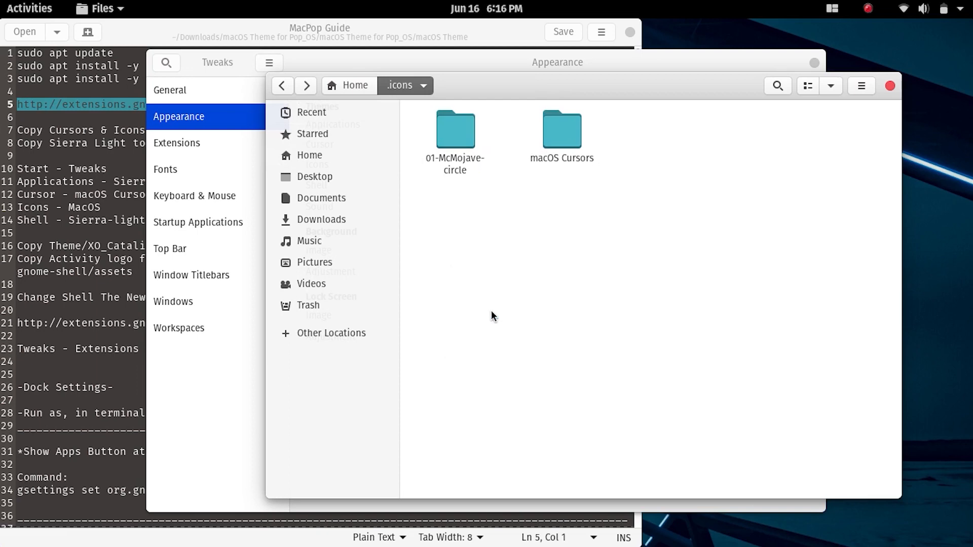
# - Return to Tweaks and check the icon theme choices again for McMojave-circle
pyautogui.click(196, 386)
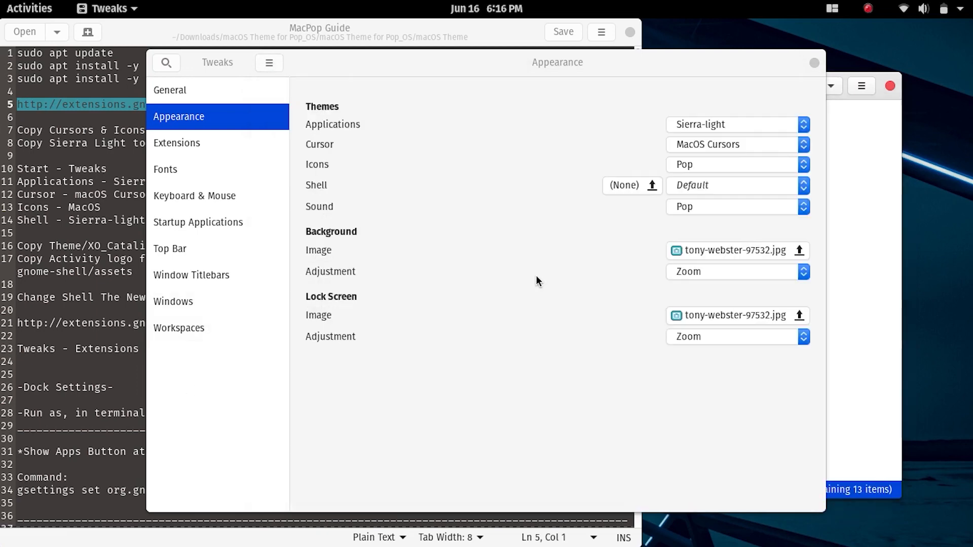
pyautogui.click(681, 159)
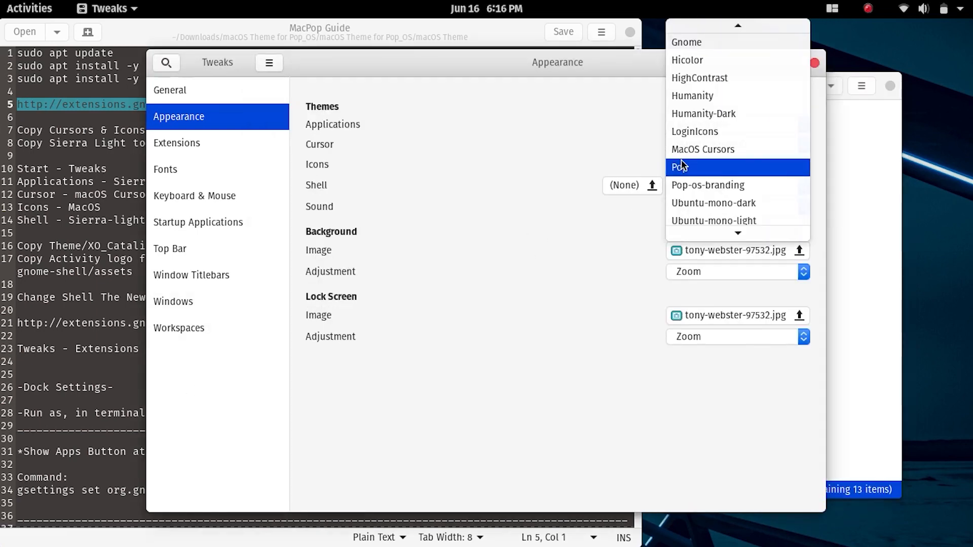
pyautogui.click(682, 162)
pyautogui.click(683, 164)
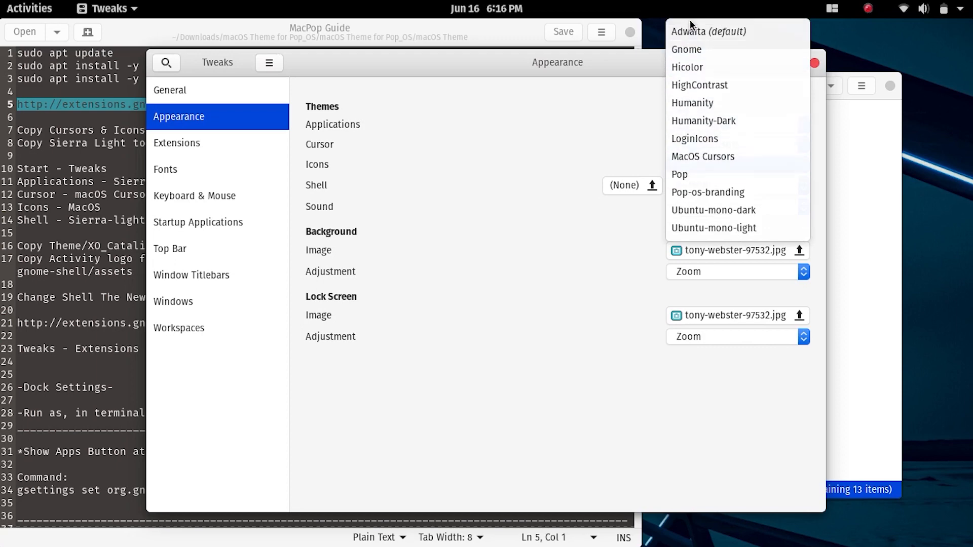
pyautogui.click(610, 251)
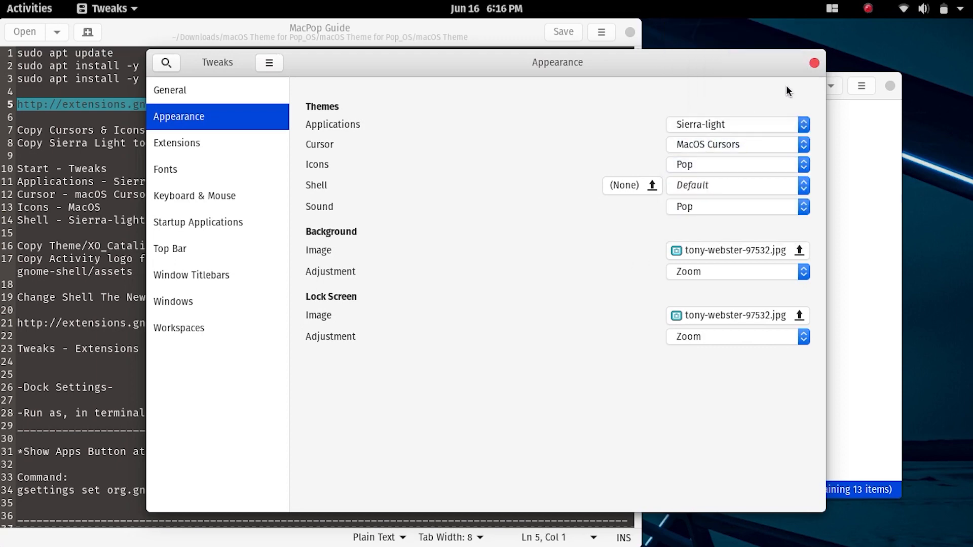
# - Close Tweaks and launch it again to reload the installed themes
pyautogui.click(815, 63)
pyautogui.click(29, 8)
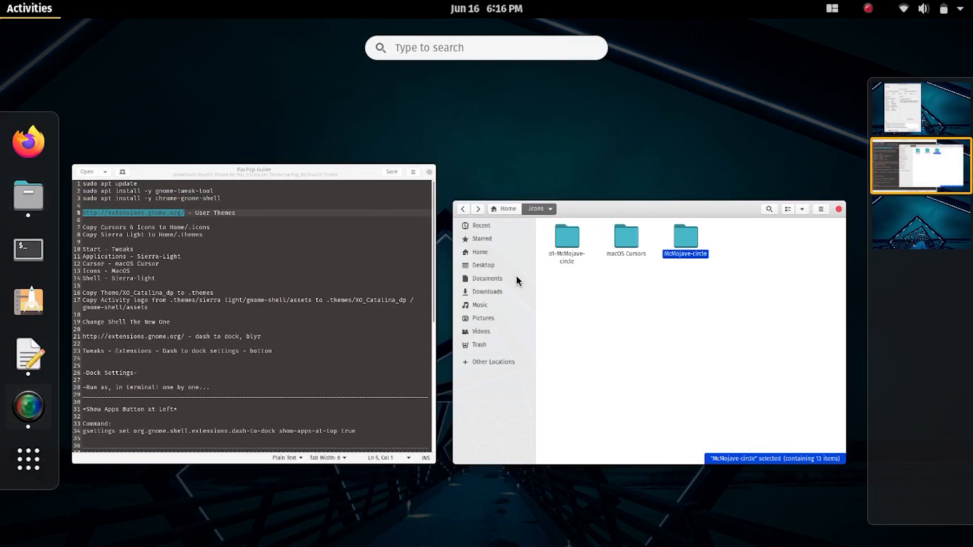
pyautogui.write('tweaks')
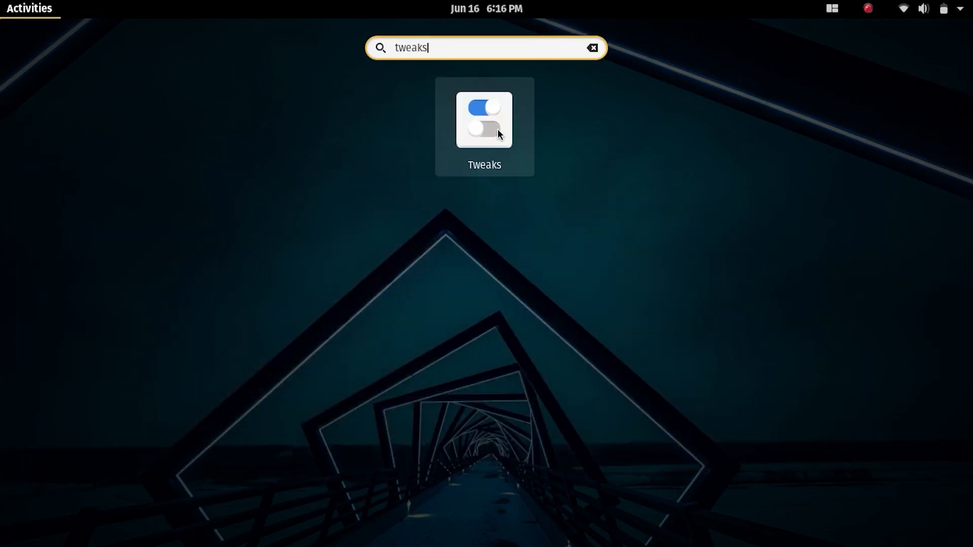
pyautogui.click(494, 143)
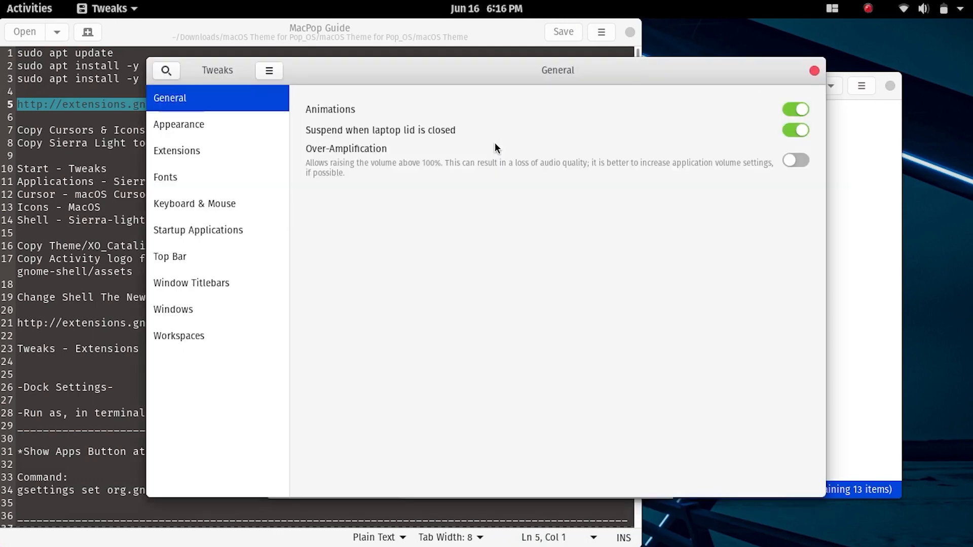
# - Set the icon theme to McMojave-circle and the shell theme to Sierra-light in the appearance settings, closing Tweaks when done
pyautogui.click(249, 127)
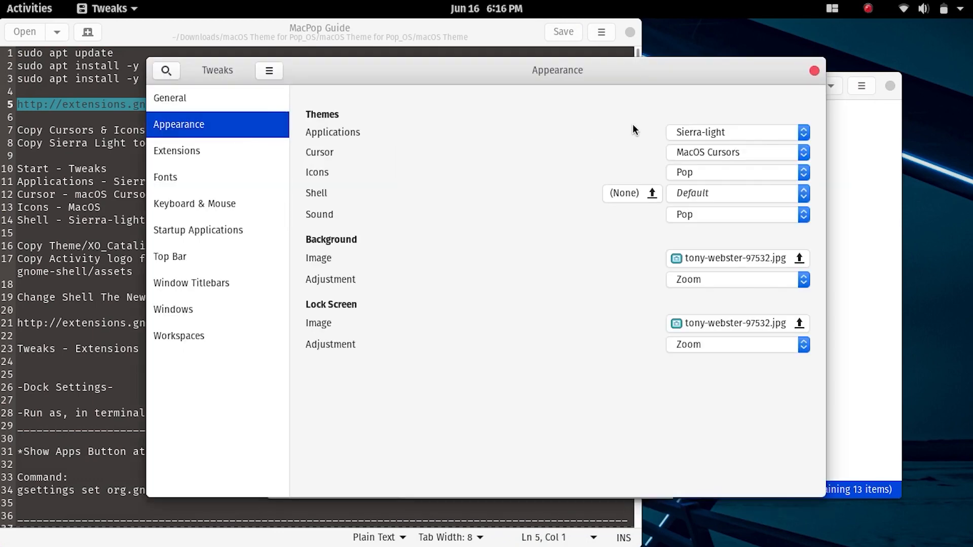
pyautogui.click(699, 174)
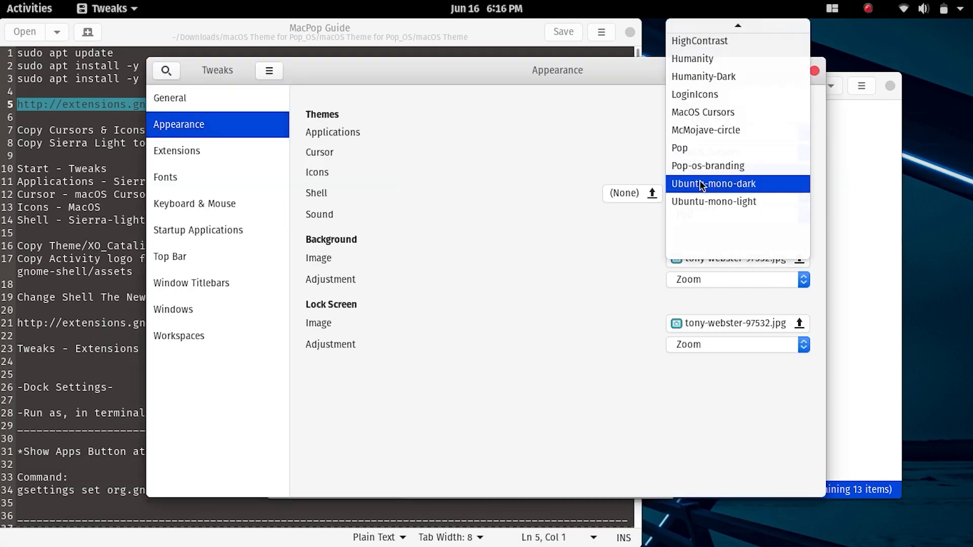
pyautogui.click(698, 135)
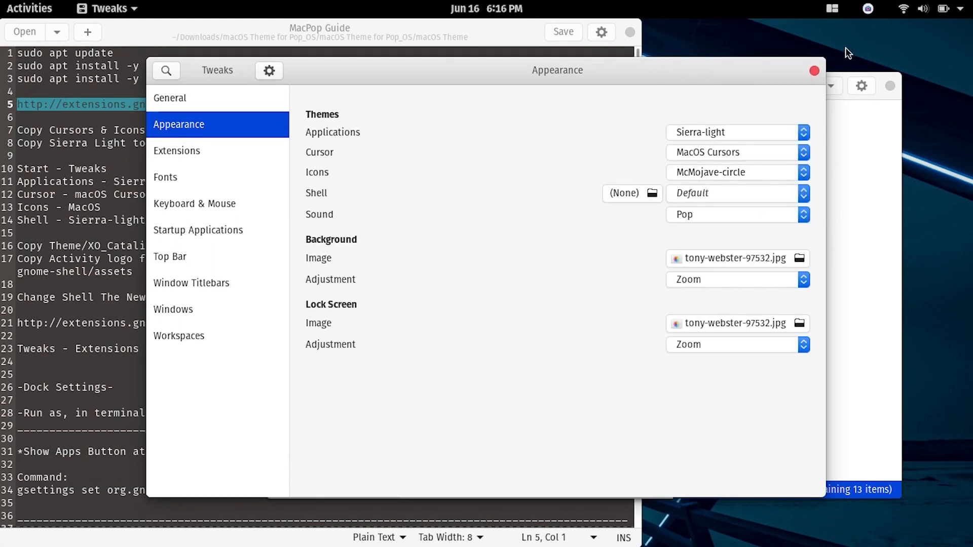
pyautogui.click(720, 196)
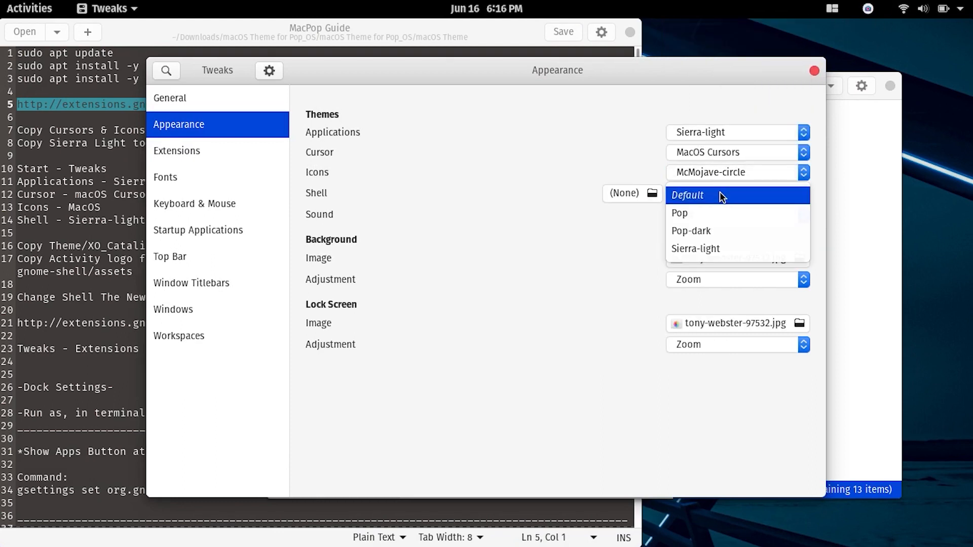
pyautogui.click(695, 249)
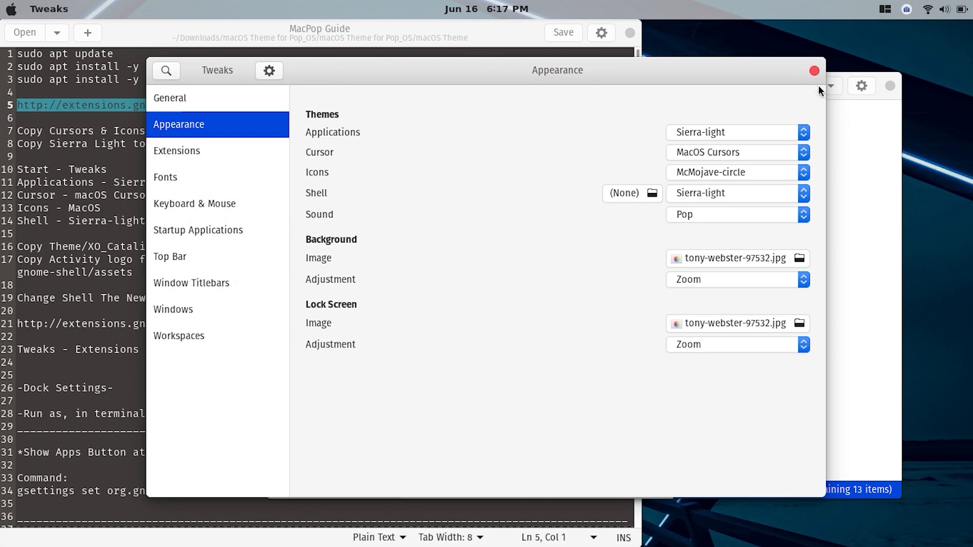
pyautogui.click(813, 70)
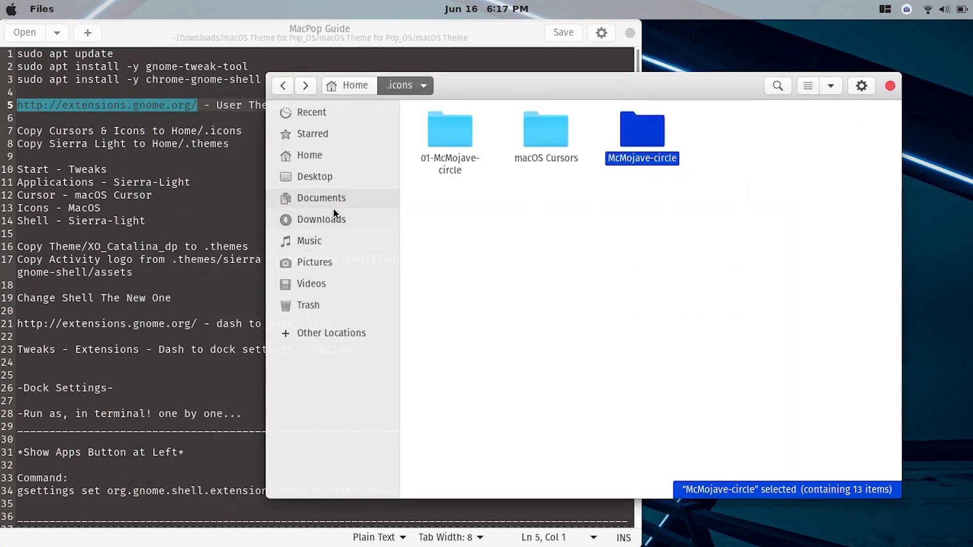
# - Copy the XO_Catalina_dp folder from the THEME folder of XO.for.Dash.to.PANEL in the downloaded macOS Theme
pyautogui.click(322, 221)
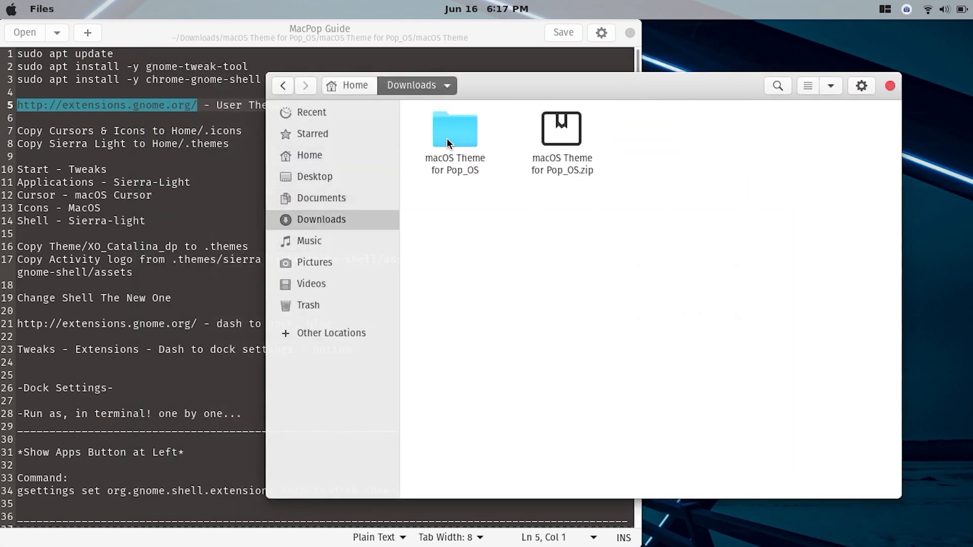
pyautogui.doubleClick(448, 141)
pyautogui.doubleClick(447, 138)
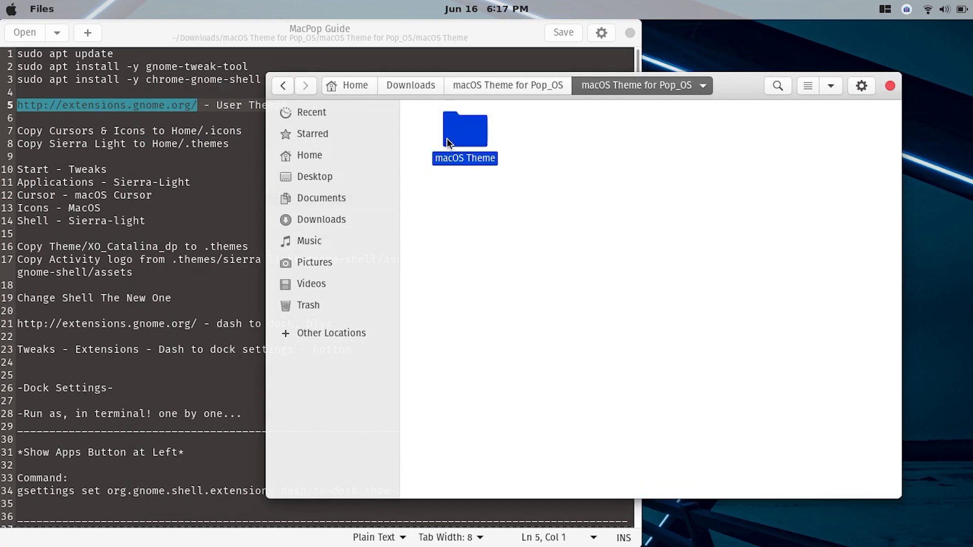
pyautogui.doubleClick(446, 139)
pyautogui.doubleClick(713, 156)
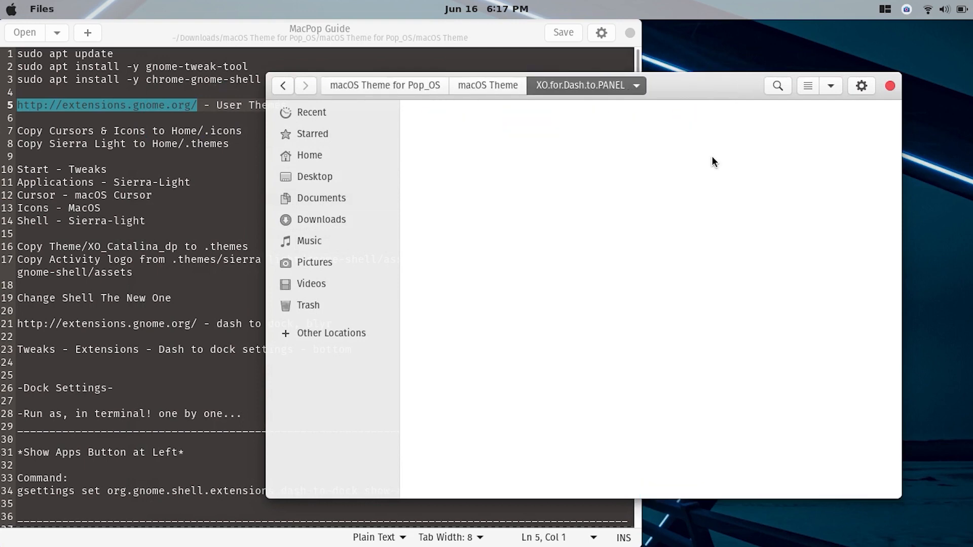
pyautogui.click(688, 136)
pyautogui.doubleClick(688, 136)
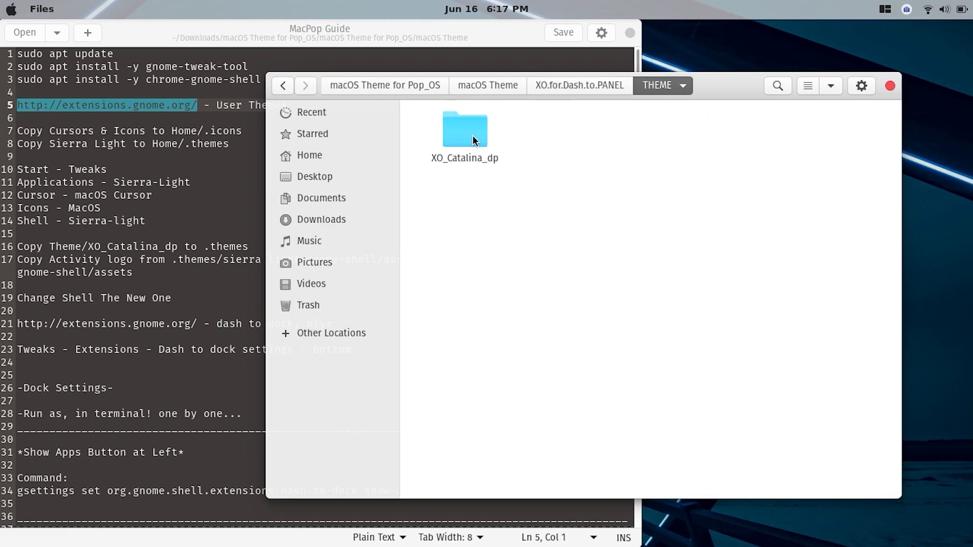
pyautogui.rightClick(472, 135)
pyautogui.click(504, 236)
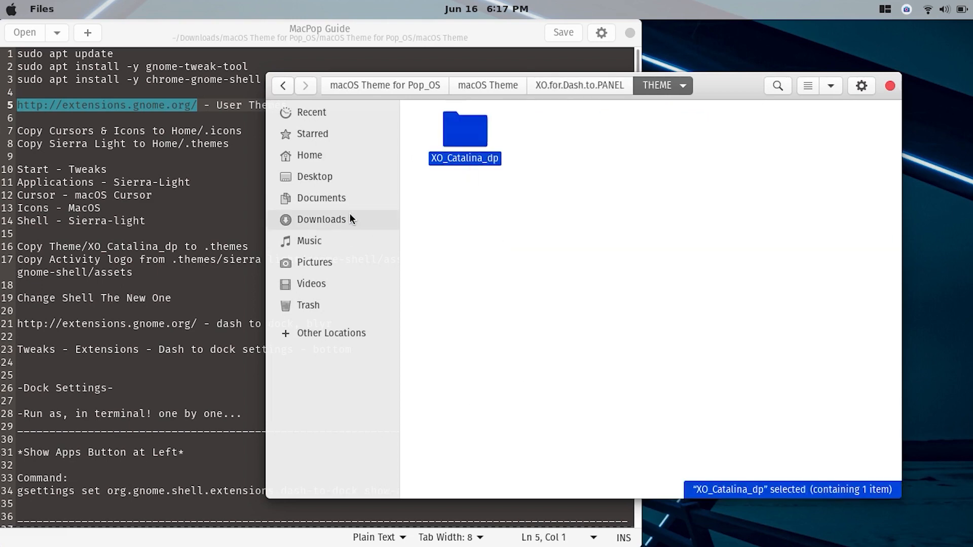
# - Paste the copied XO_Catalina_dp folder into the .themes folder in Home
pyautogui.click(311, 155)
pyautogui.doubleClick(765, 266)
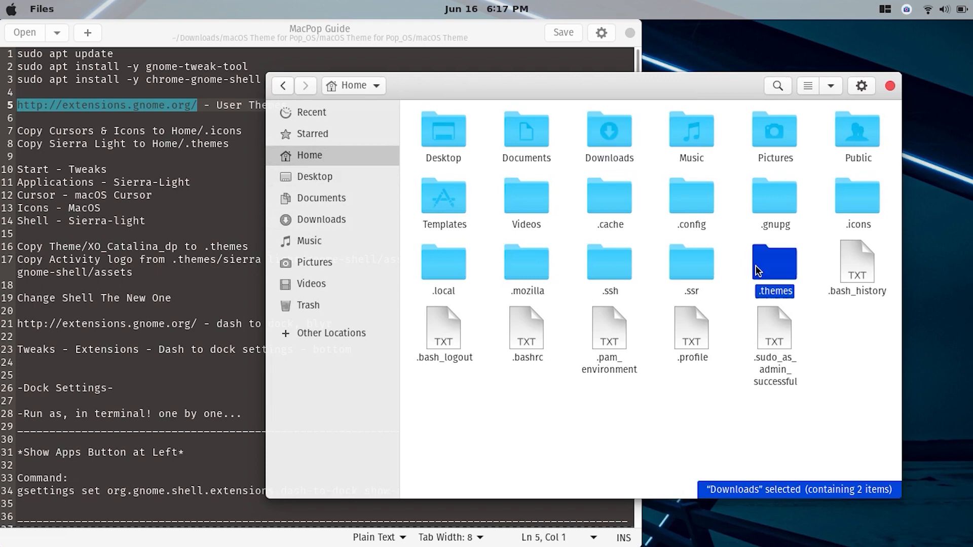
pyautogui.rightClick(611, 269)
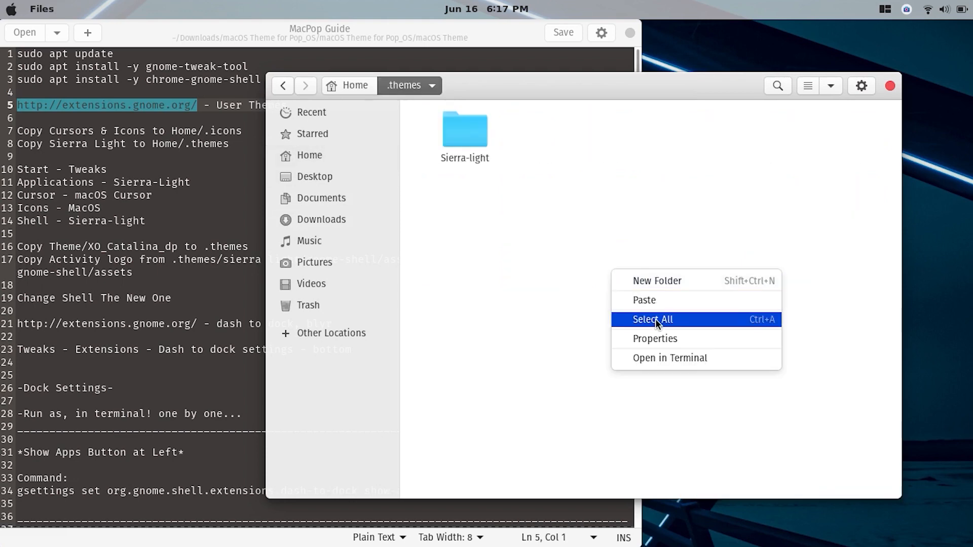
pyautogui.click(644, 300)
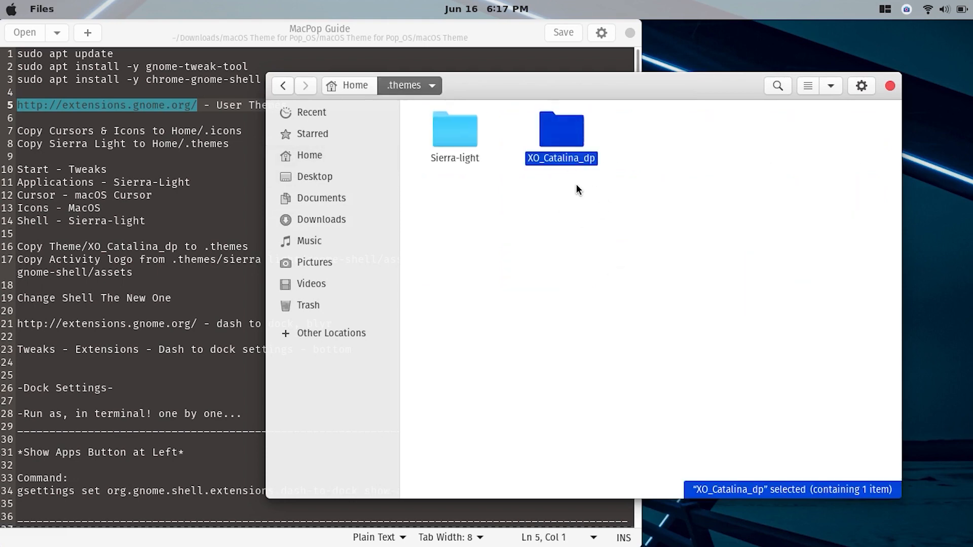
# - Copy activities.svg from the Sierra-light theme's gnome-shell/assets folder
pyautogui.doubleClick(455, 130)
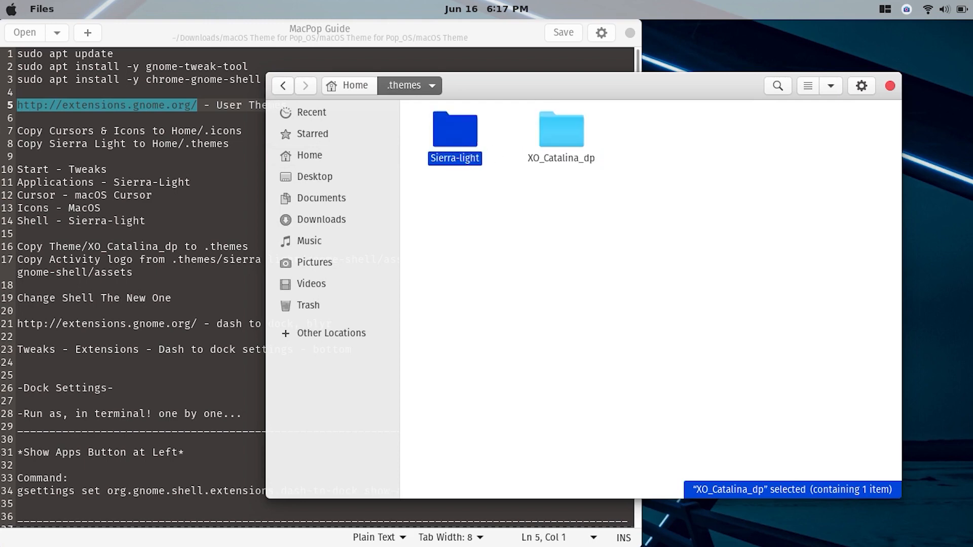
pyautogui.doubleClick(522, 135)
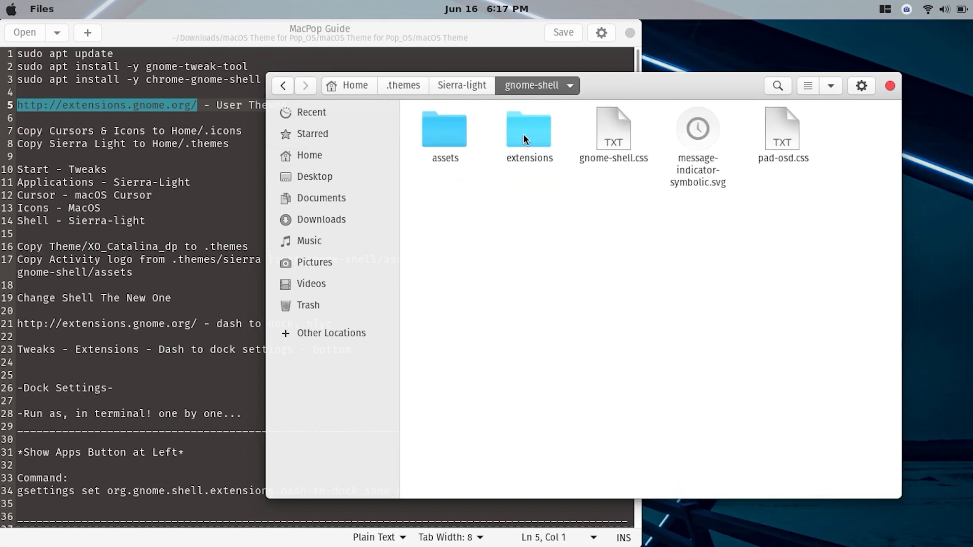
pyautogui.doubleClick(443, 135)
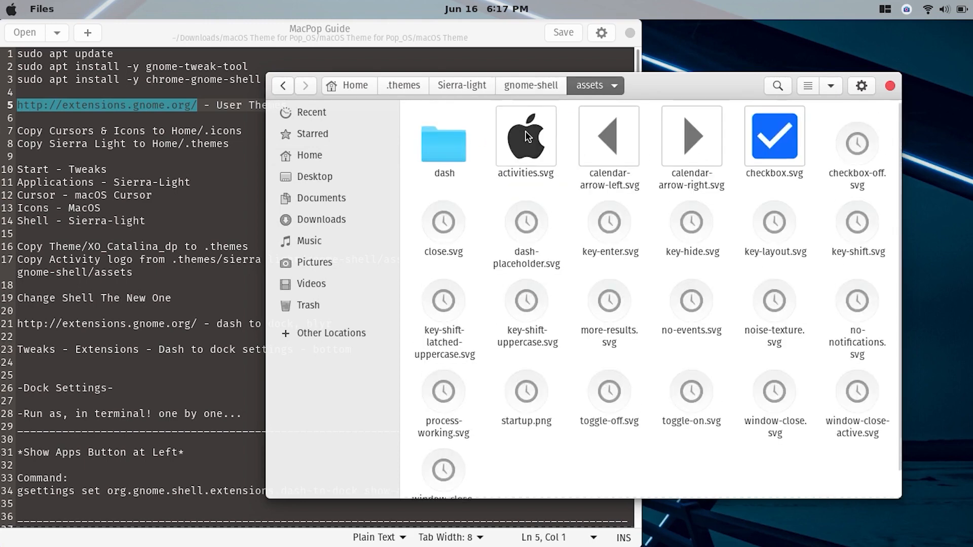
pyautogui.click(524, 133)
pyautogui.rightClick(525, 135)
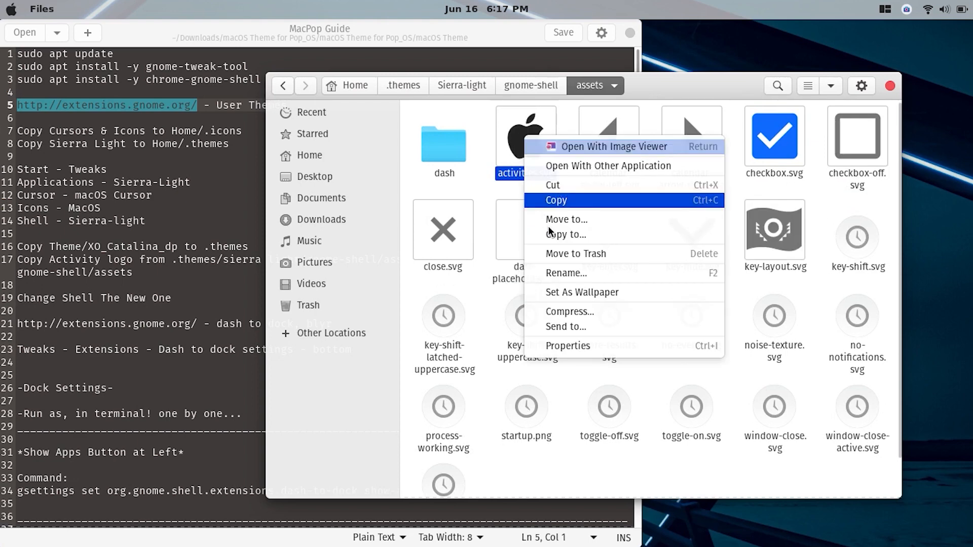
pyautogui.click(560, 200)
# - Paste activities.svg into XO_Catalina_dp/gnome-shell/assets inside .themes and go back up to the XO_Catalina_dp folder
pyautogui.click(406, 85)
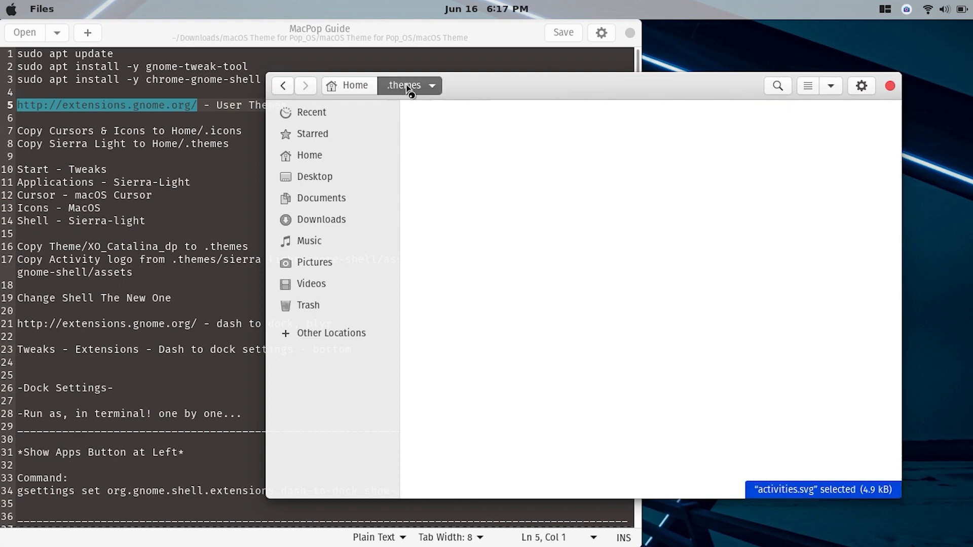
pyautogui.click(561, 137)
pyautogui.doubleClick(561, 133)
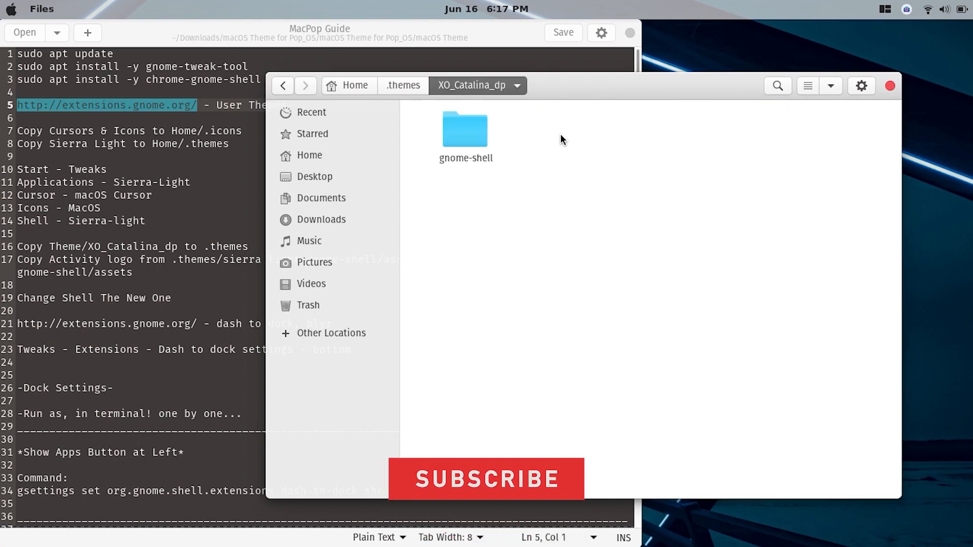
pyautogui.doubleClick(463, 133)
pyautogui.doubleClick(455, 129)
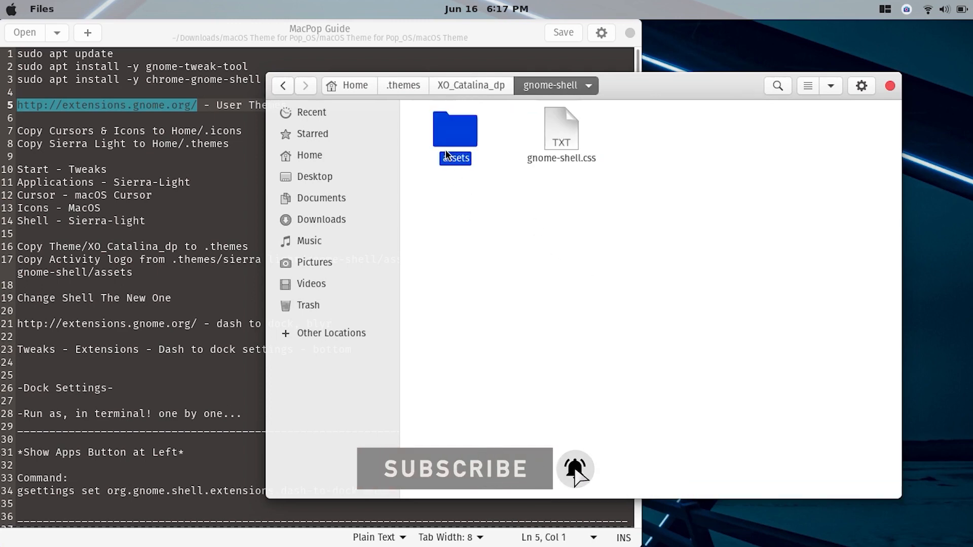
pyautogui.rightClick(567, 348)
pyautogui.click(607, 384)
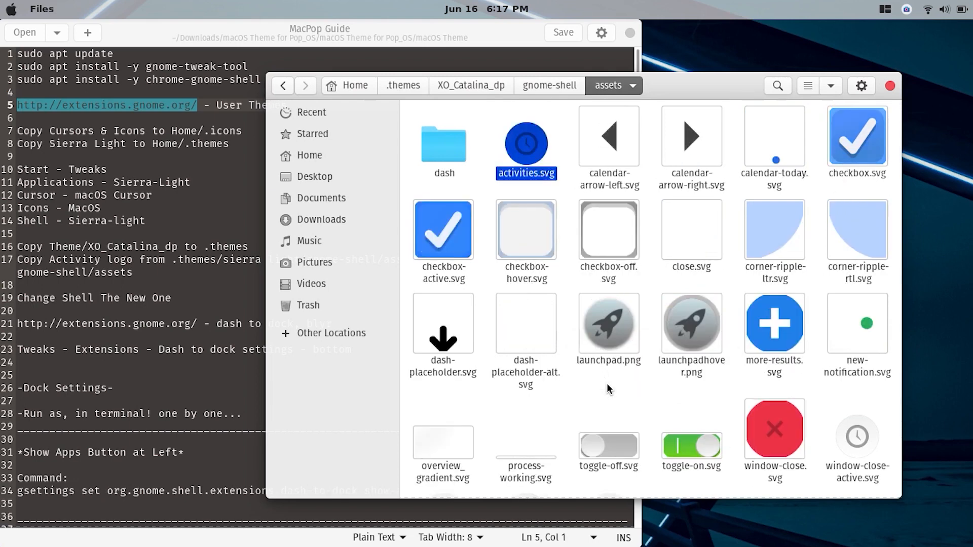
pyautogui.click(283, 85)
pyautogui.hotkey('alt', 'Left')
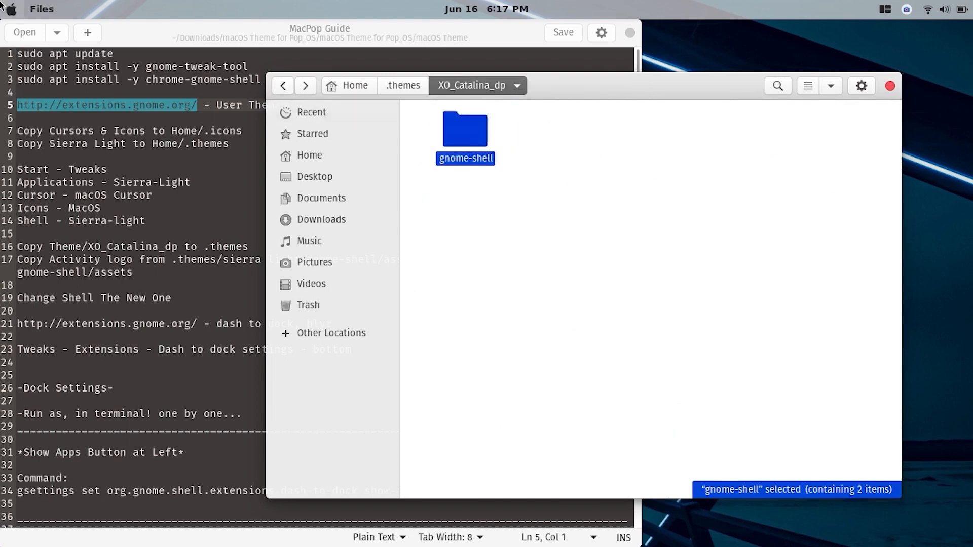
# - Search the installed applications for Tweaks and launch it
pyautogui.moveTo(0, 0)
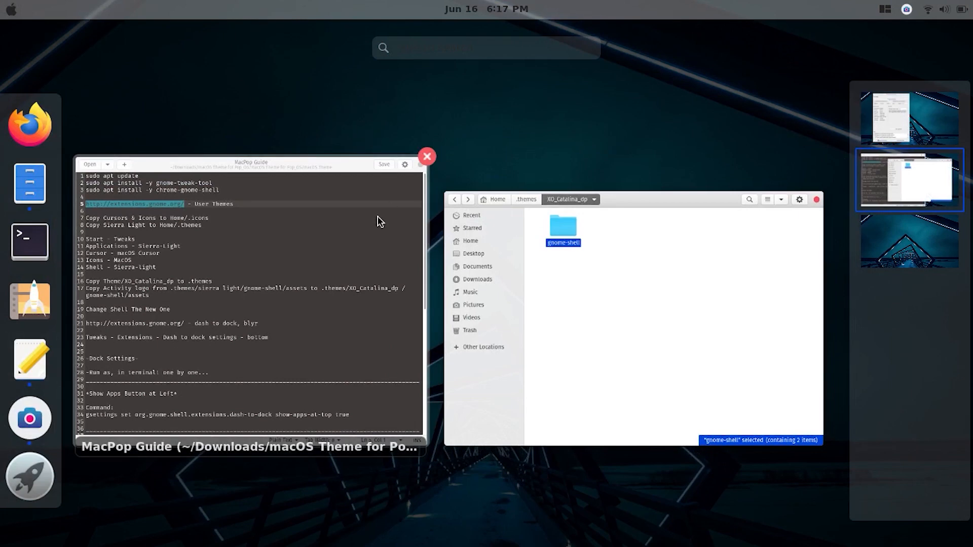
pyautogui.write('tweaks')
pyautogui.press('BackSpace')
pyautogui.write('ks')
pyautogui.click(468, 117)
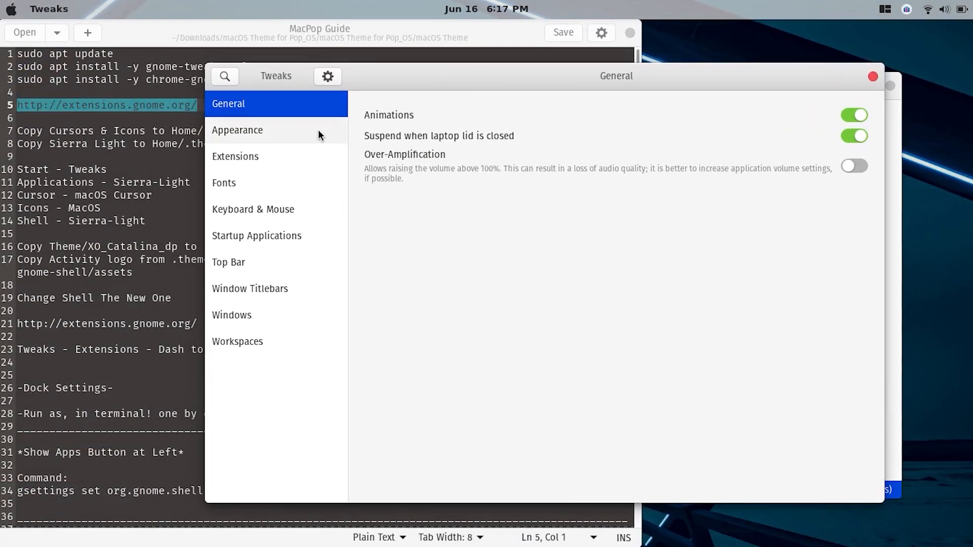
# - Set the shell theme to XO_Catalina_dp in the appearance settings and close Tweaks
pyautogui.click(319, 133)
pyautogui.click(768, 218)
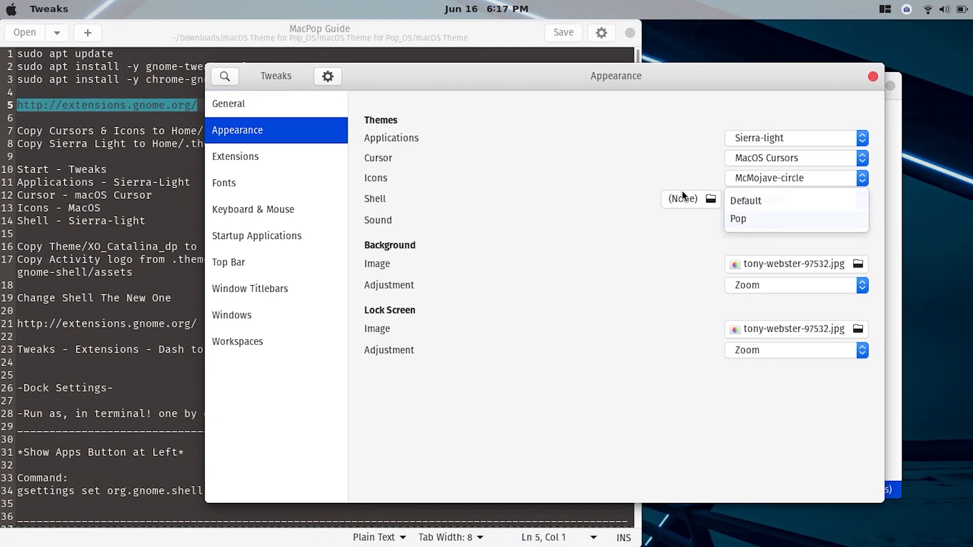
pyautogui.click(679, 196)
pyautogui.click(753, 198)
pyautogui.click(758, 208)
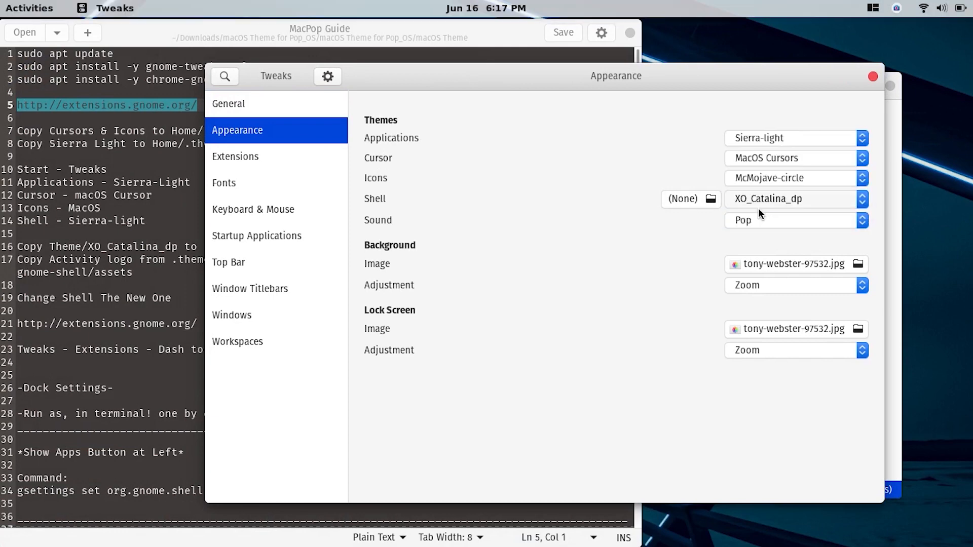
pyautogui.click(874, 76)
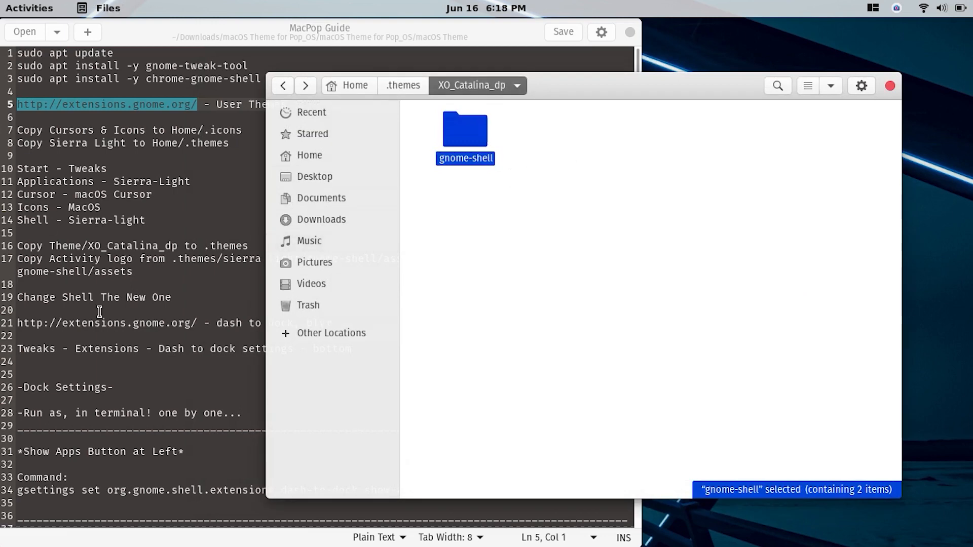
# - Bring up the MacPop Guide at the dash to dock and blyr line, and open Firefox
pyautogui.click(150, 328)
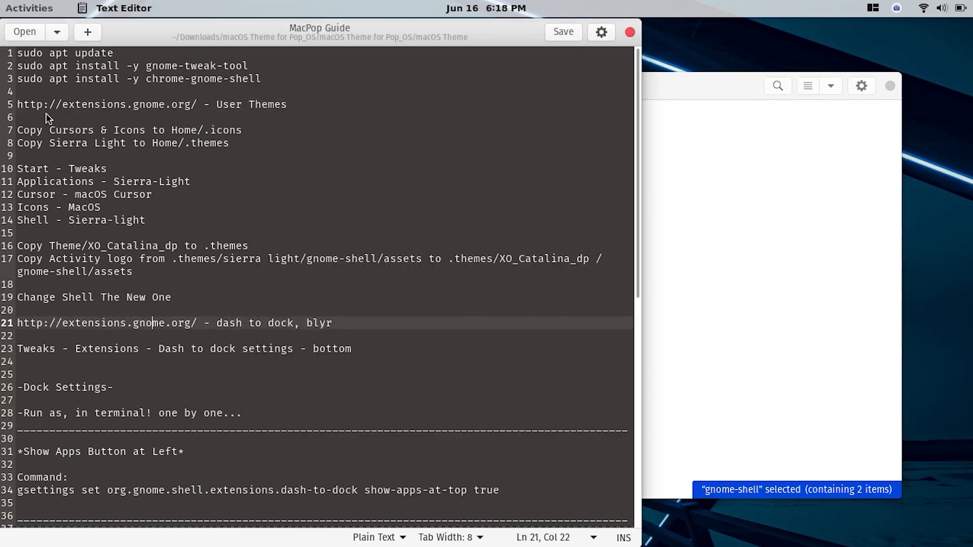
pyautogui.press('super')
pyautogui.click(27, 139)
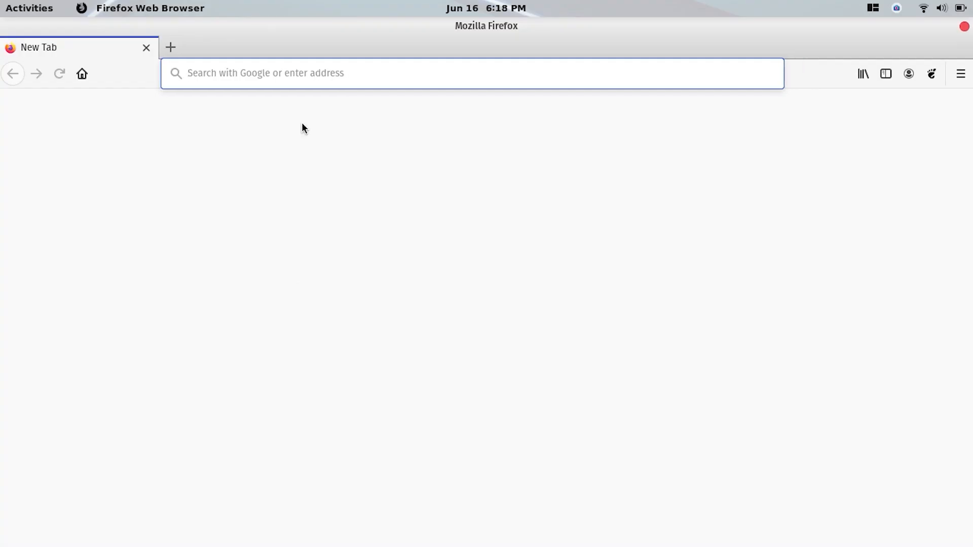
pyautogui.write('x-special/nautilus-clipboardcopyfile:///home/dilukshan/.themes/Sierra-light/gnome-shell/assets/activities.svg')
pyautogui.press('BackSpace')
pyautogui.press('BackSpace')
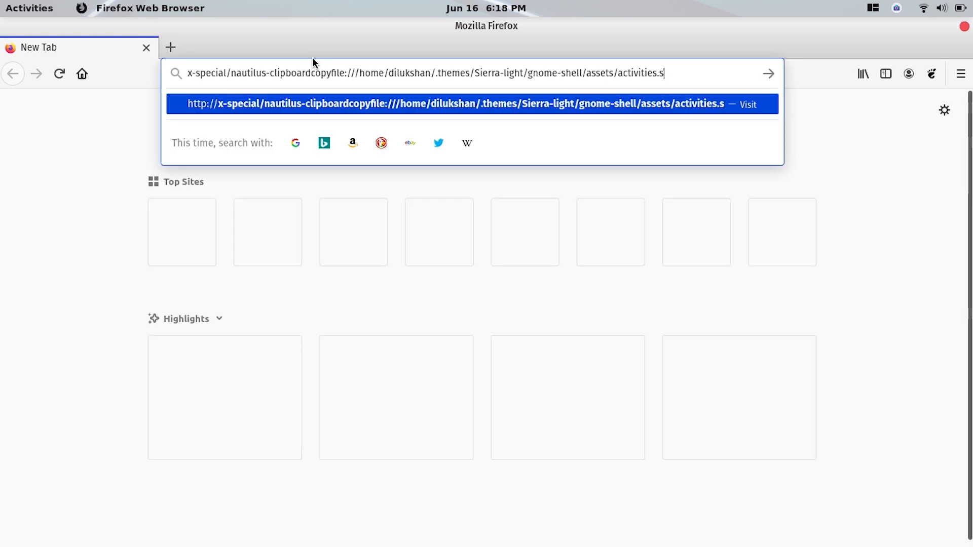
pyautogui.press('BackSpace')
pyautogui.press('BackSpace')
pyautogui.press('BackSpace')
pyautogui.press('BackSpace')
pyautogui.press('BackSpace')
pyautogui.press('BackSpace')
pyautogui.press('BackSpace')
pyautogui.press('BackSpace')
pyautogui.press('BackSpace')
pyautogui.press('BackSpace')
pyautogui.press('BackSpace')
pyautogui.press('BackSpace')
pyautogui.press('BackSpace')
pyautogui.press('BackSpace')
pyautogui.press('BackSpace')
pyautogui.press('BackSpace')
pyautogui.press('BackSpace')
pyautogui.press('BackSpace')
pyautogui.press('BackSpace')
pyautogui.press('BackSpace')
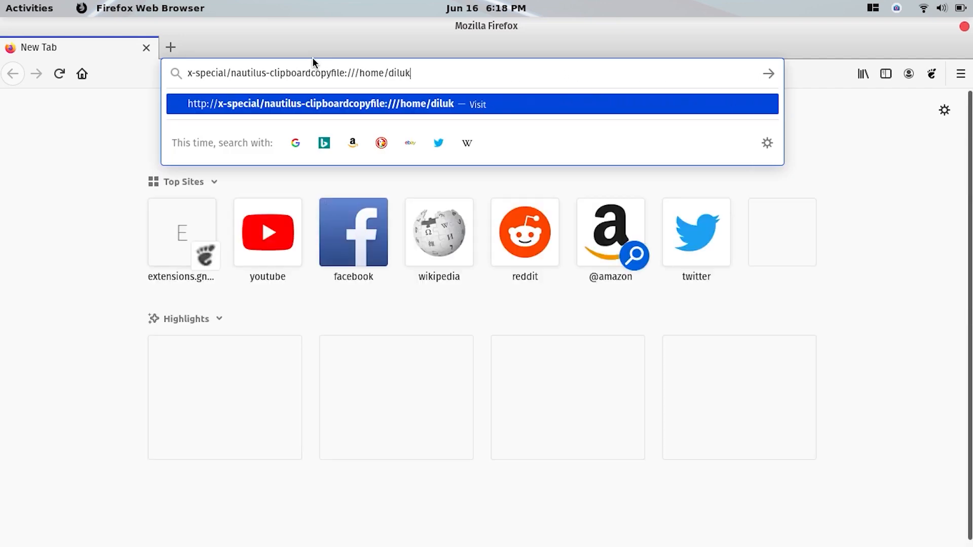
pyautogui.press('BackSpace')
pyautogui.press('BackSpace')
pyautogui.press('BackSpace')
pyautogui.press('BackSpace')
pyautogui.press('BackSpace')
pyautogui.press('BackSpace')
pyautogui.press('BackSpace')
pyautogui.press('BackSpace')
pyautogui.press('BackSpace')
pyautogui.press('BackSpace')
pyautogui.press('BackSpace')
pyautogui.press('BackSpace')
pyautogui.press('BackSpace')
pyautogui.press('BackSpace')
pyautogui.press('BackSpace')
pyautogui.press('BackSpace')
pyautogui.press('BackSpace')
pyautogui.press('BackSpace')
pyautogui.press('BackSpace')
pyautogui.press('BackSpace')
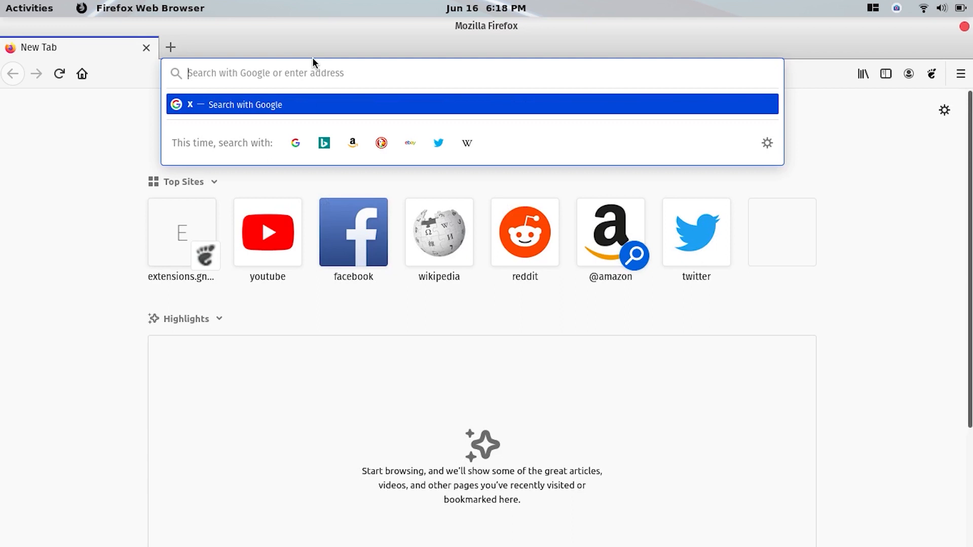
# - Open extensions.gnome.org and search the GNOME Shell extensions for dash
pyautogui.click(329, 109)
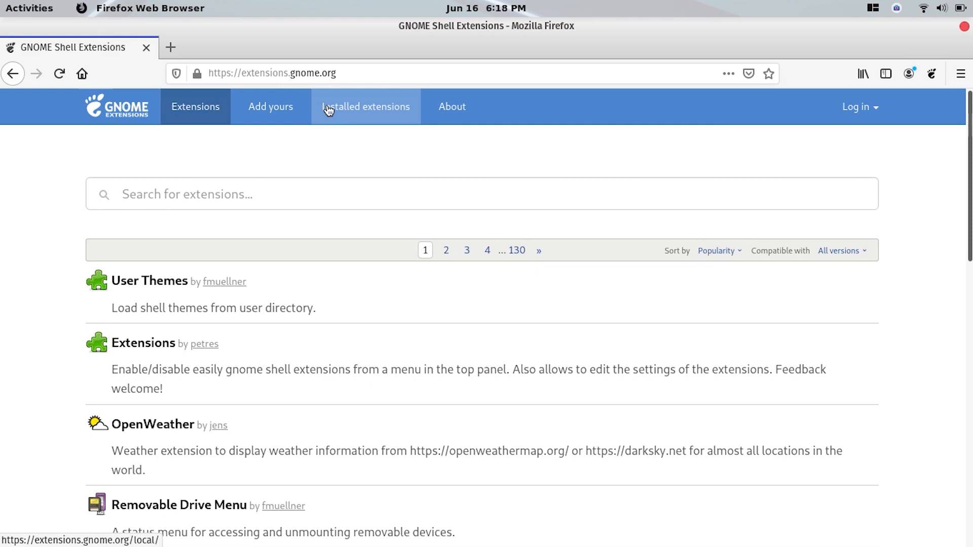
pyautogui.click(196, 194)
pyautogui.write('dash')
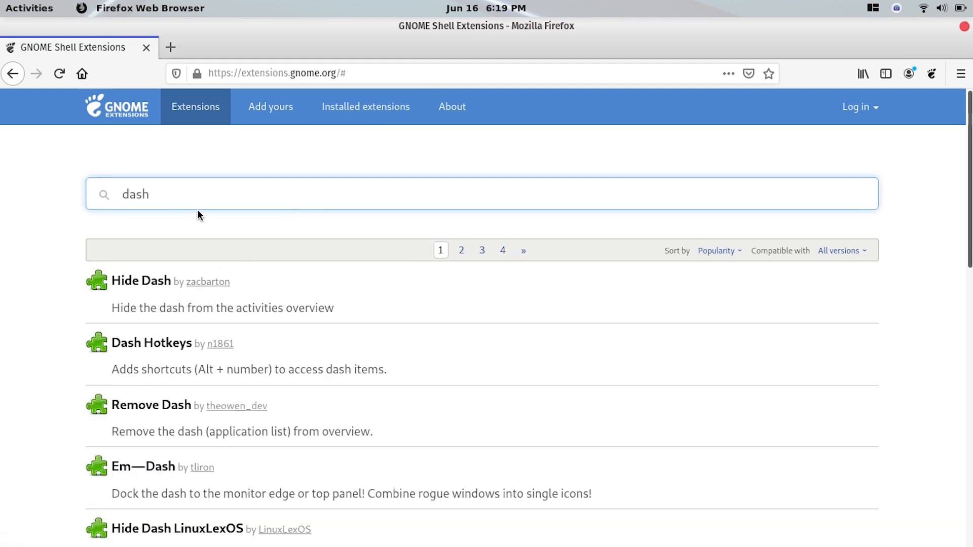
# - Refine the extension search to dash to, open Dash to Dock, then turn it on and install it
pyautogui.write(' to')
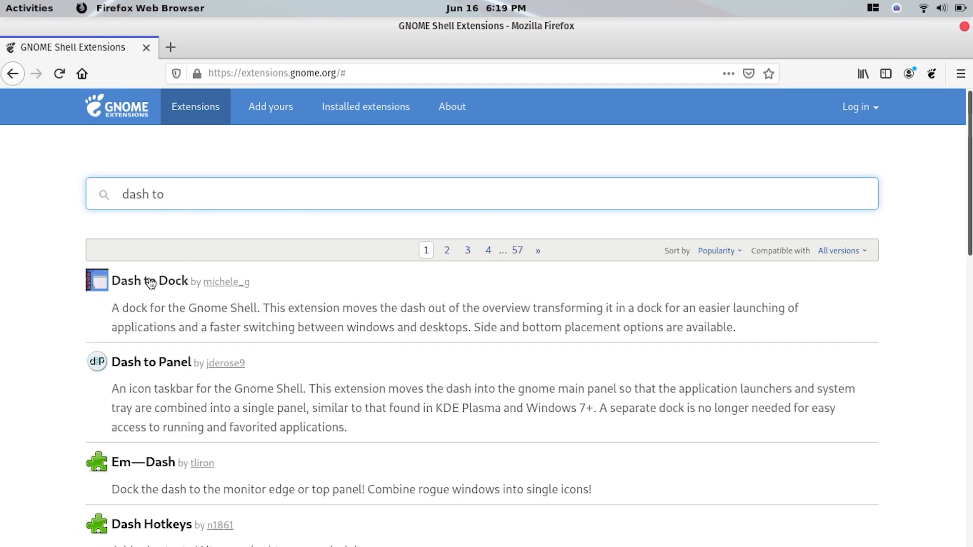
pyautogui.click(150, 282)
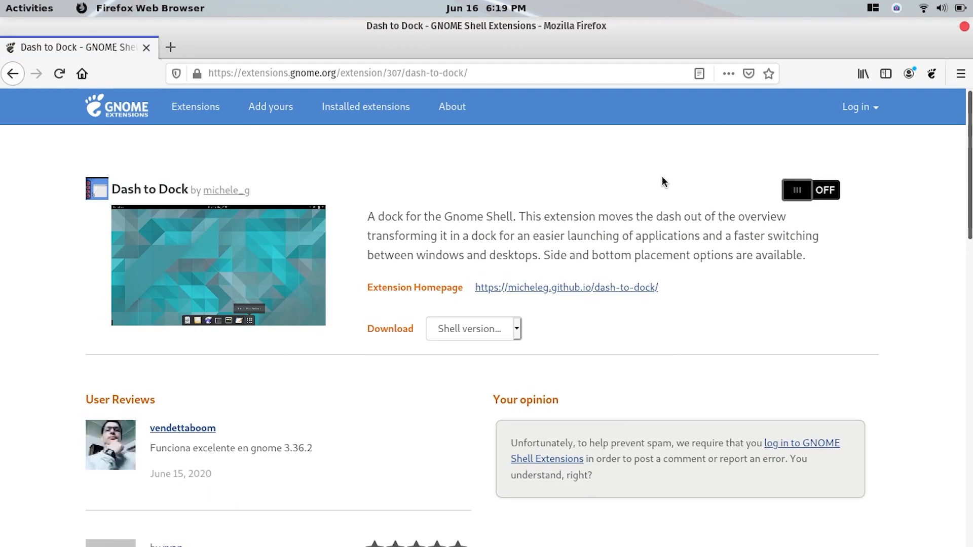
pyautogui.click(822, 190)
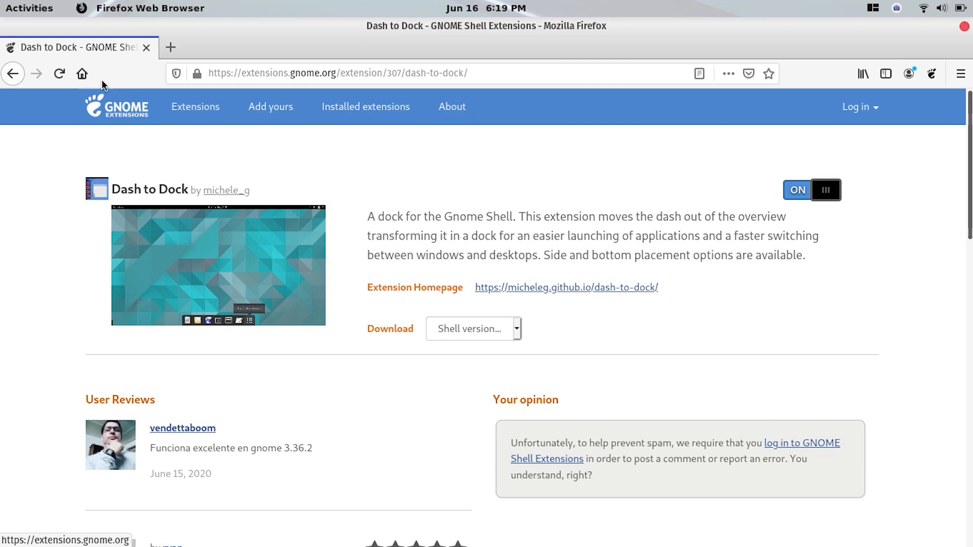
pyautogui.click(21, 74)
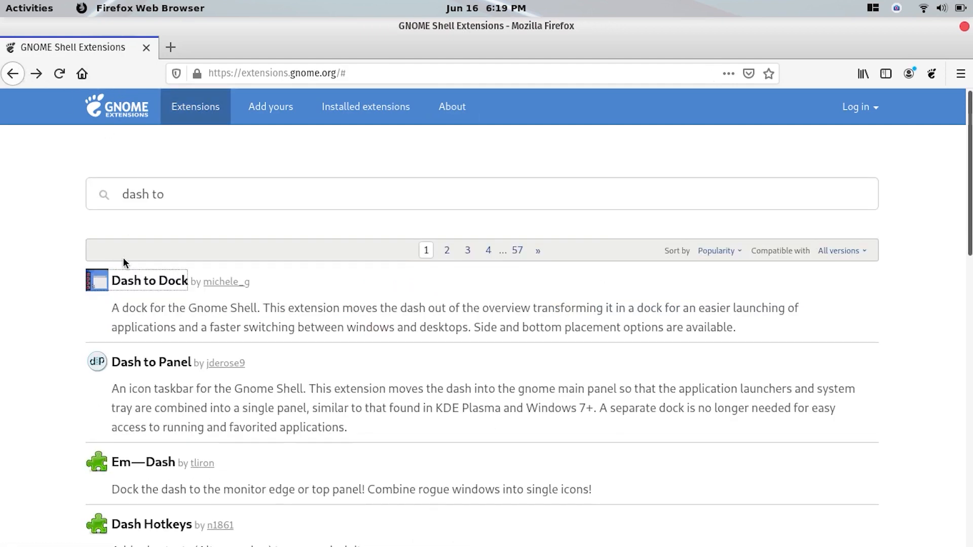
pyautogui.click(157, 280)
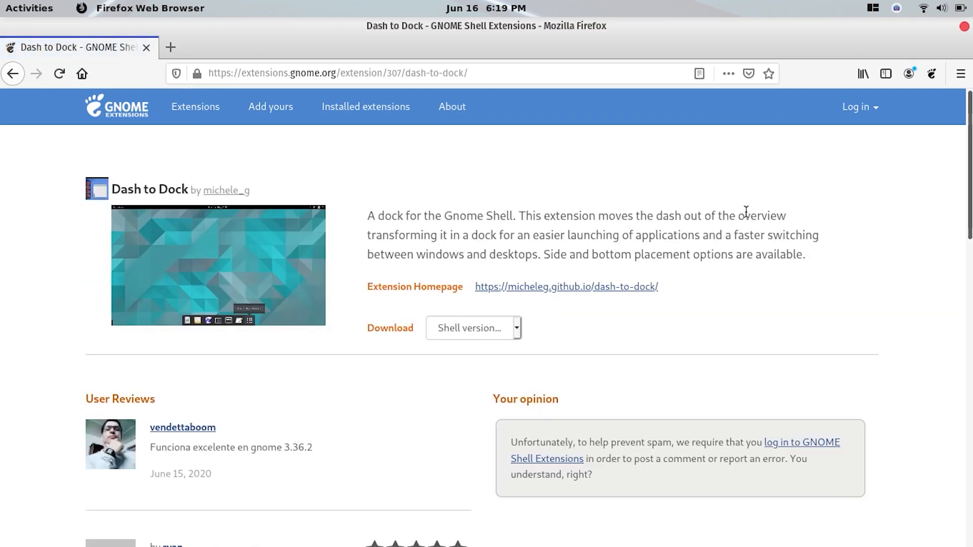
pyautogui.click(837, 192)
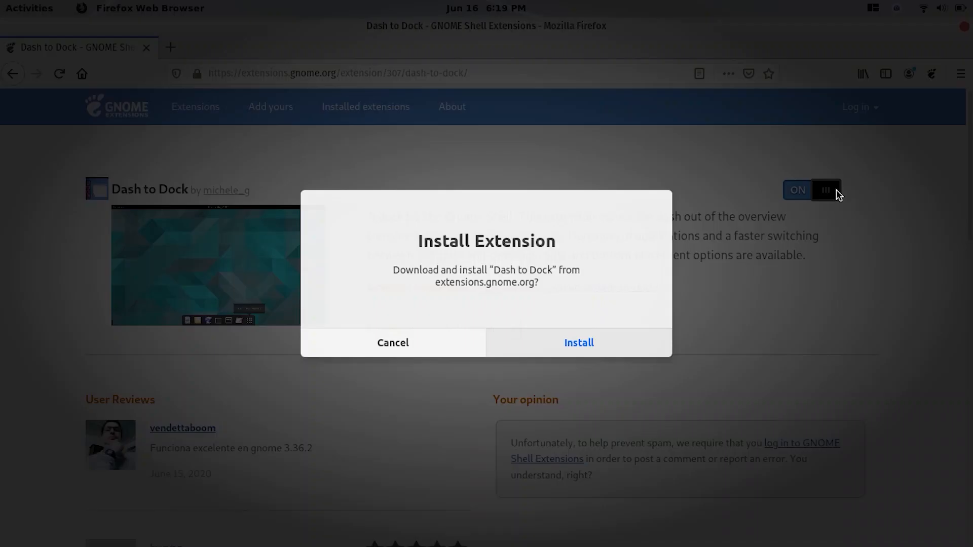
pyautogui.click(581, 339)
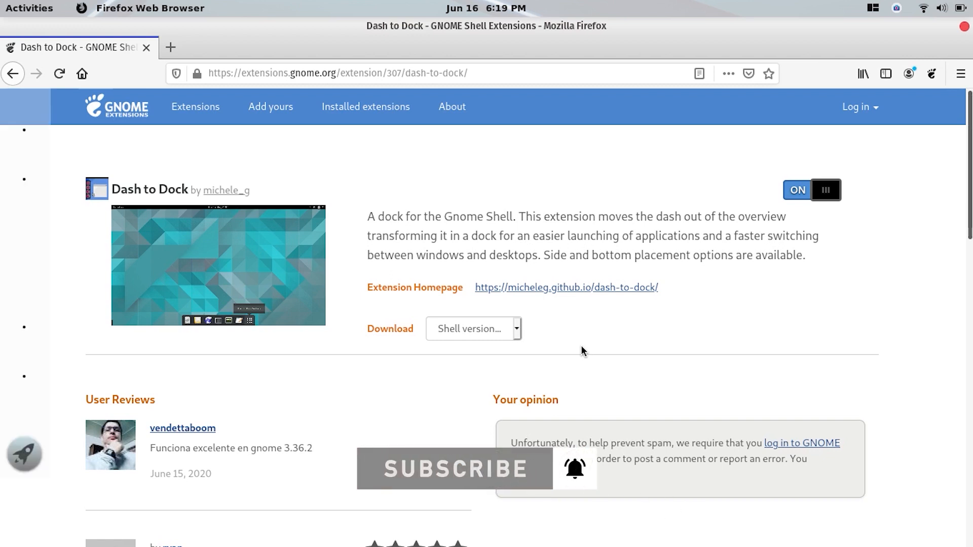
# - Search the extensions site for blyr, turn on and install the Blyr extension, and close Firefox
pyautogui.click(13, 74)
pyautogui.moveTo(181, 197); pyautogui.dragTo(79, 195)
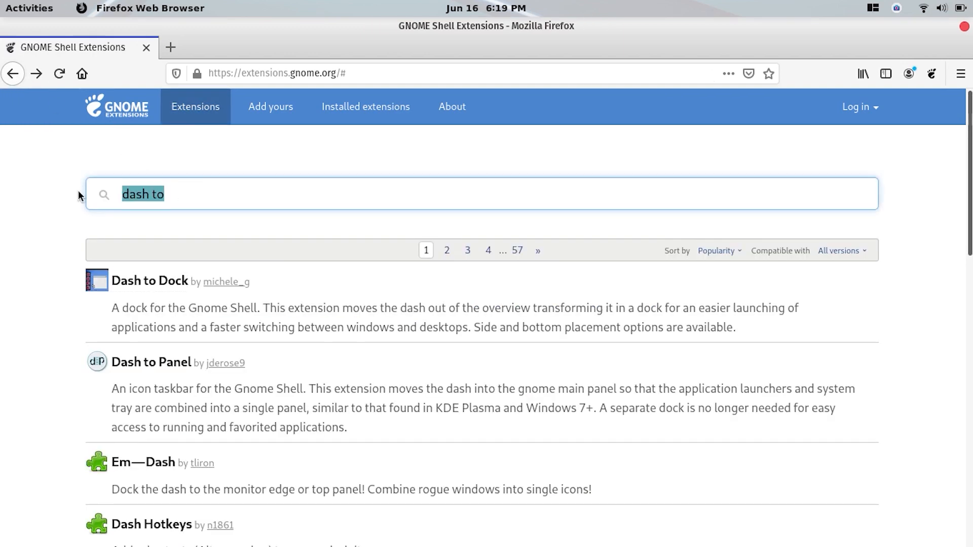
pyautogui.write('blyr')
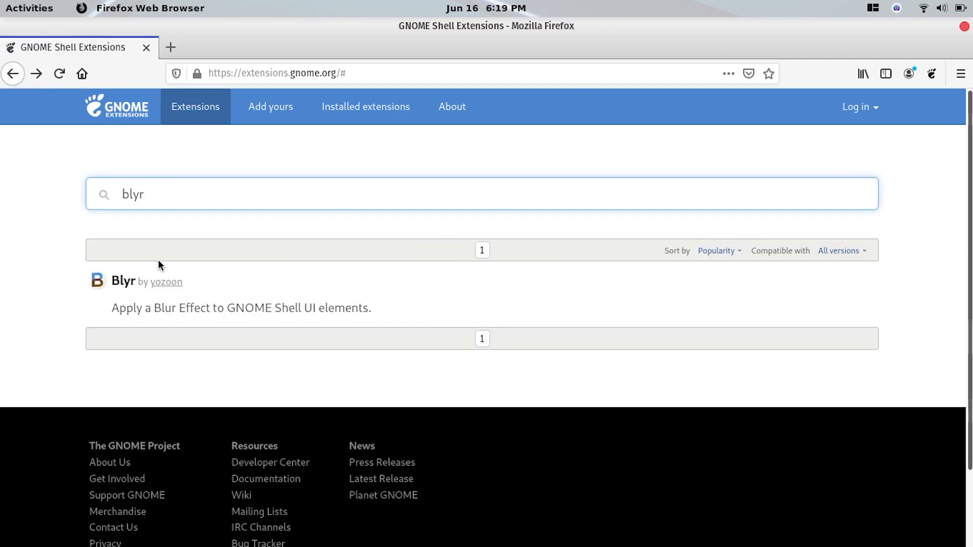
pyautogui.click(118, 282)
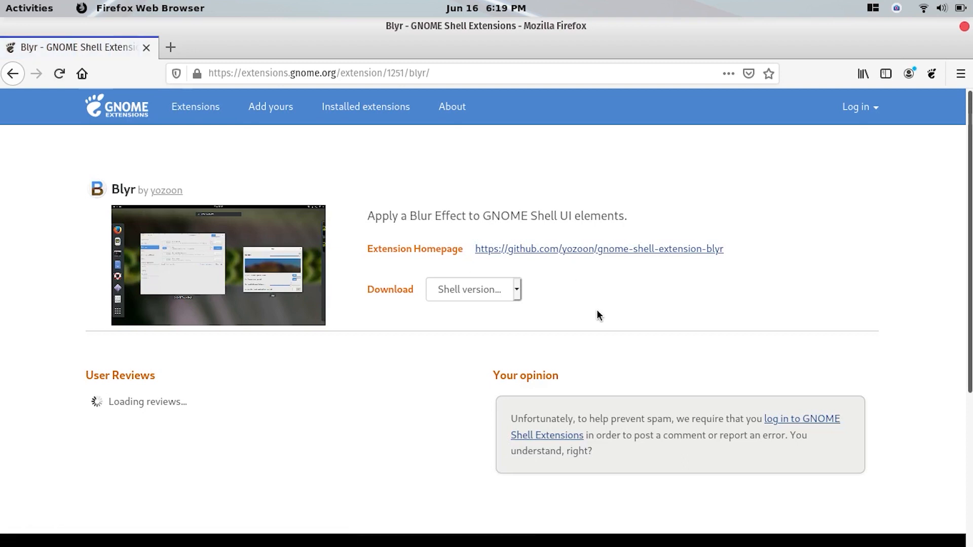
pyautogui.click(830, 190)
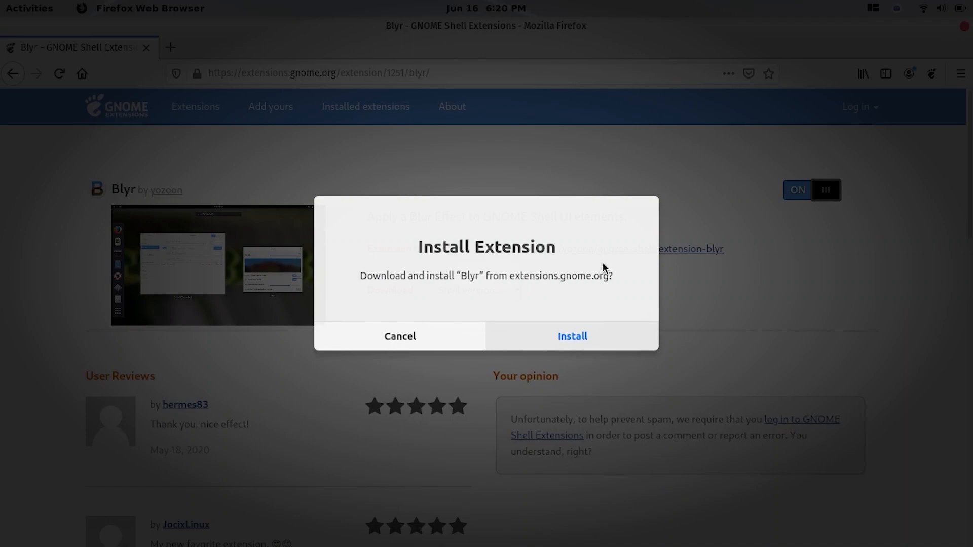
pyautogui.click(564, 335)
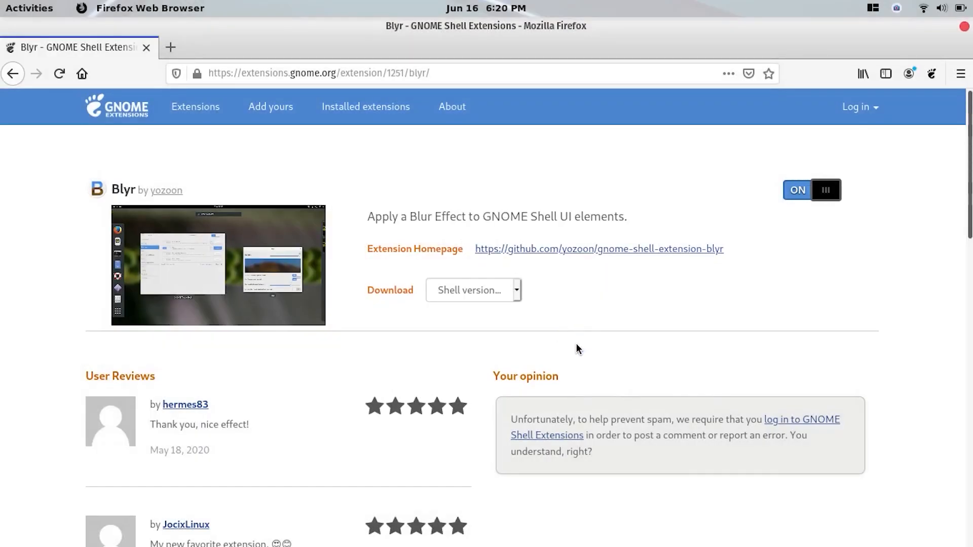
pyautogui.click(963, 26)
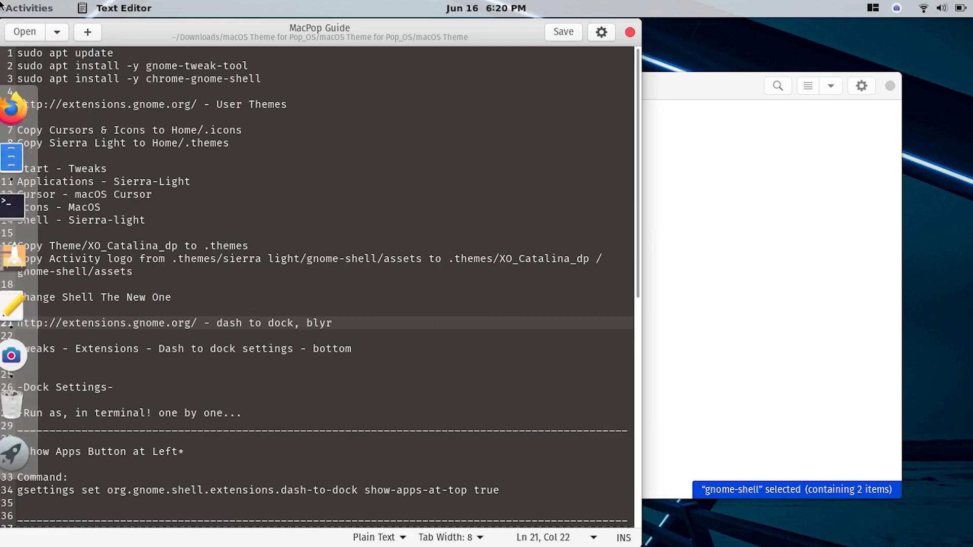
# - Search the installed applications for tweaks and launch Tweaks
pyautogui.moveTo(2, 4)
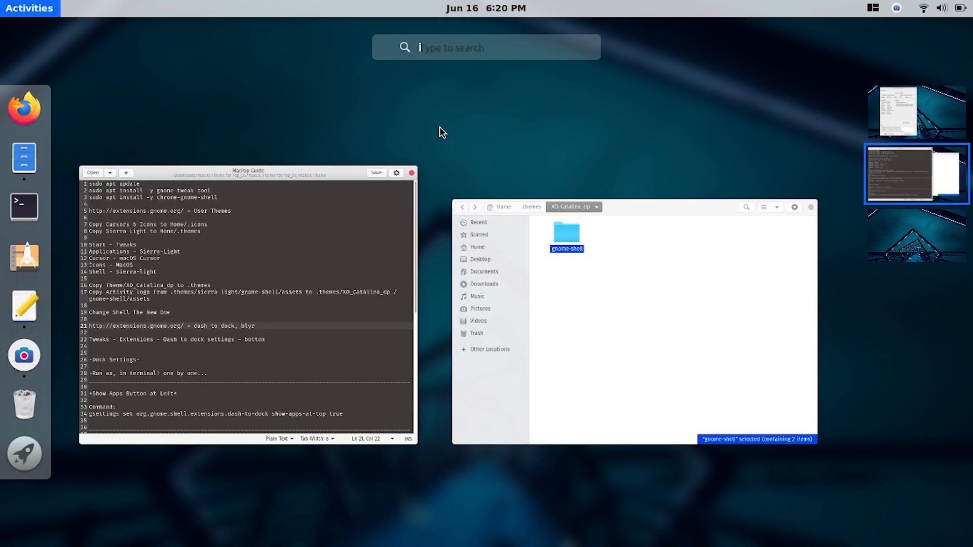
pyautogui.write('twel')
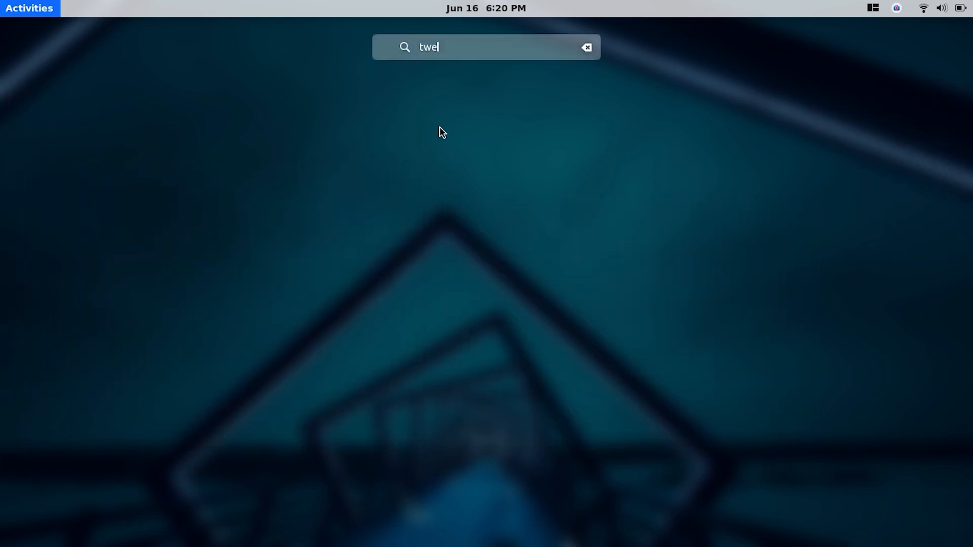
pyautogui.press('BackSpace')
pyautogui.write('aks')
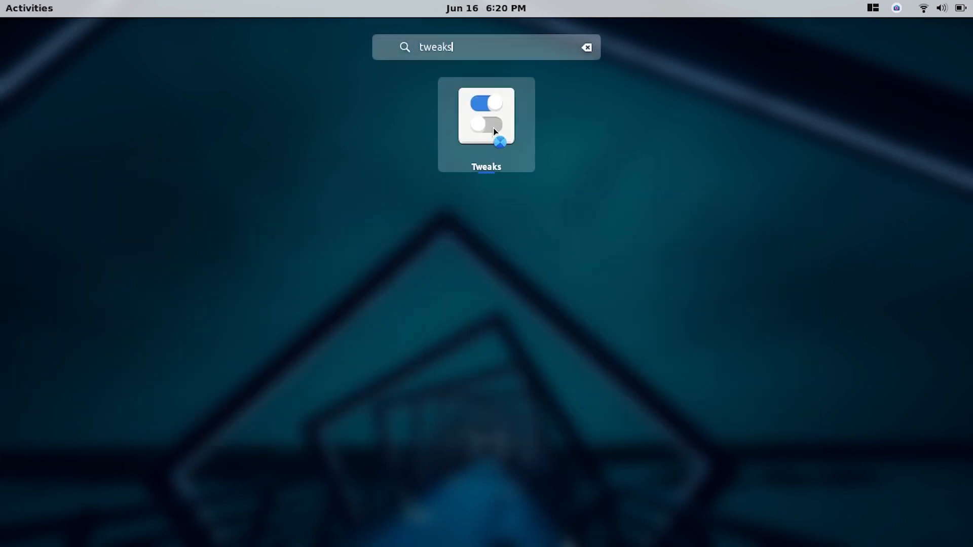
pyautogui.click(493, 131)
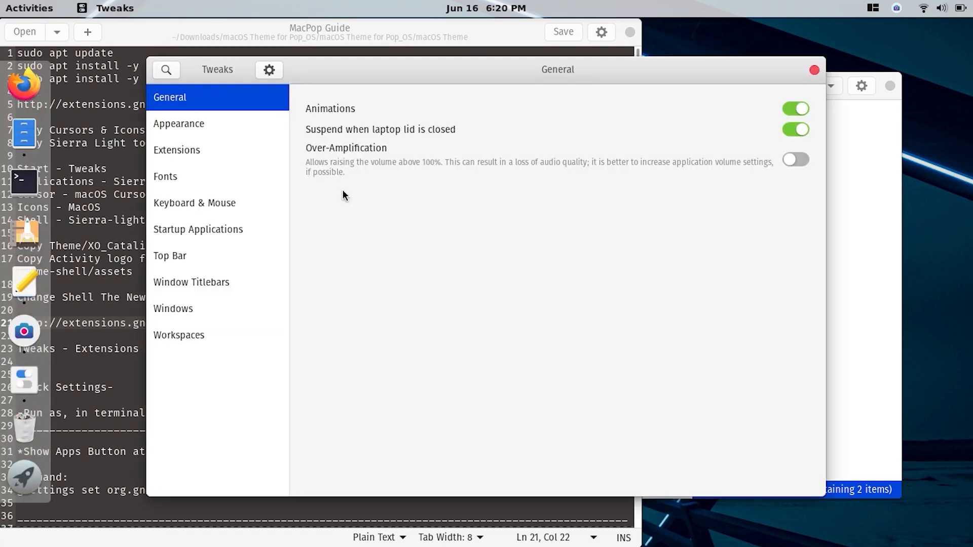
# - Set the Dash to Dock extension's position on screen to Bottom and close its settings
pyautogui.click(211, 154)
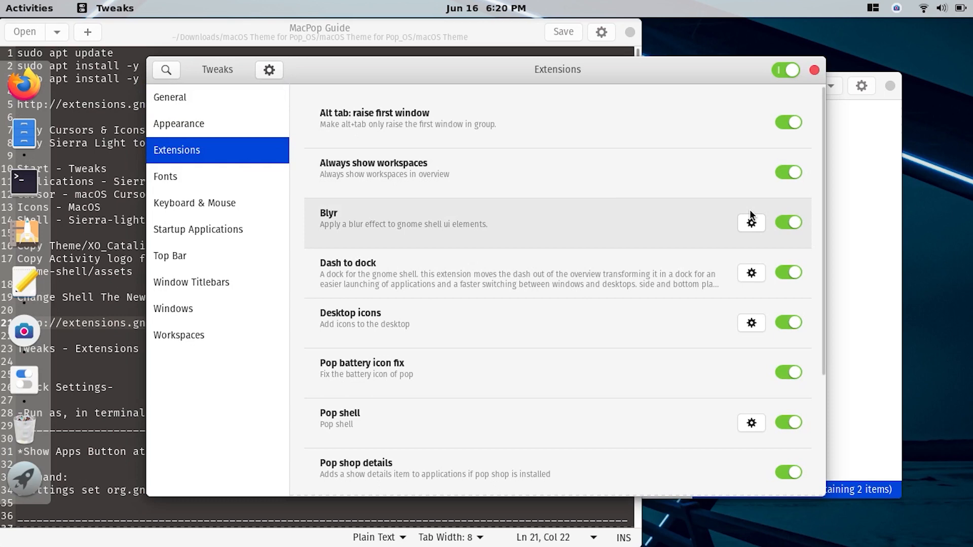
pyautogui.click(752, 273)
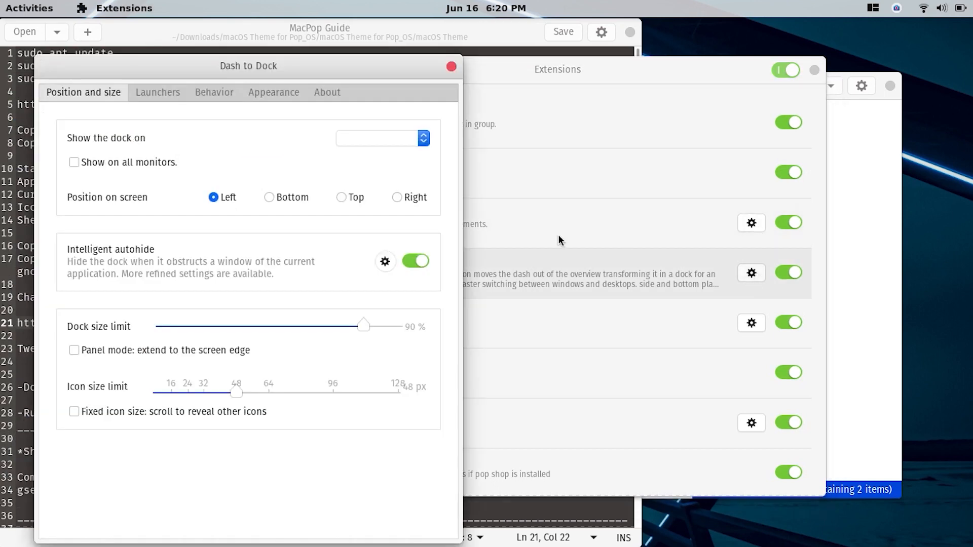
pyautogui.click(298, 199)
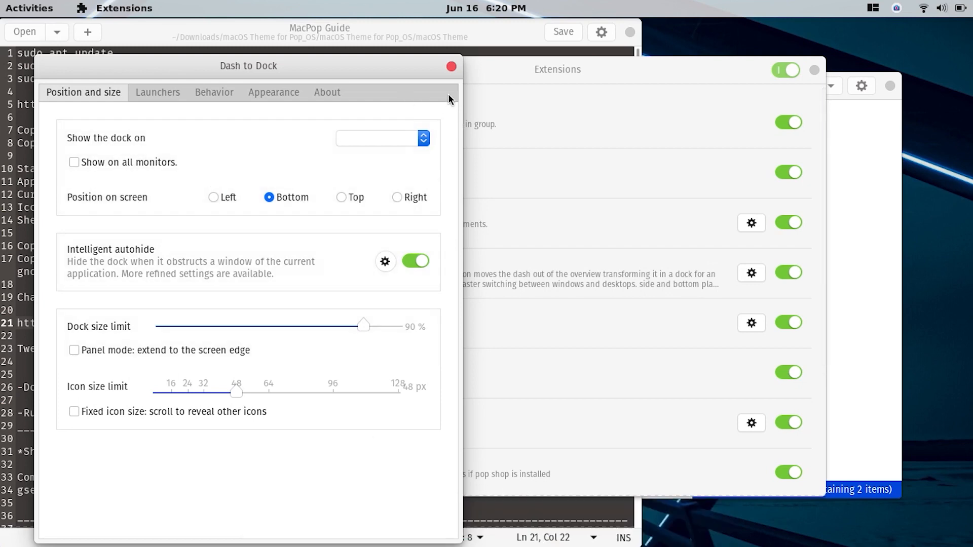
pyautogui.click(451, 66)
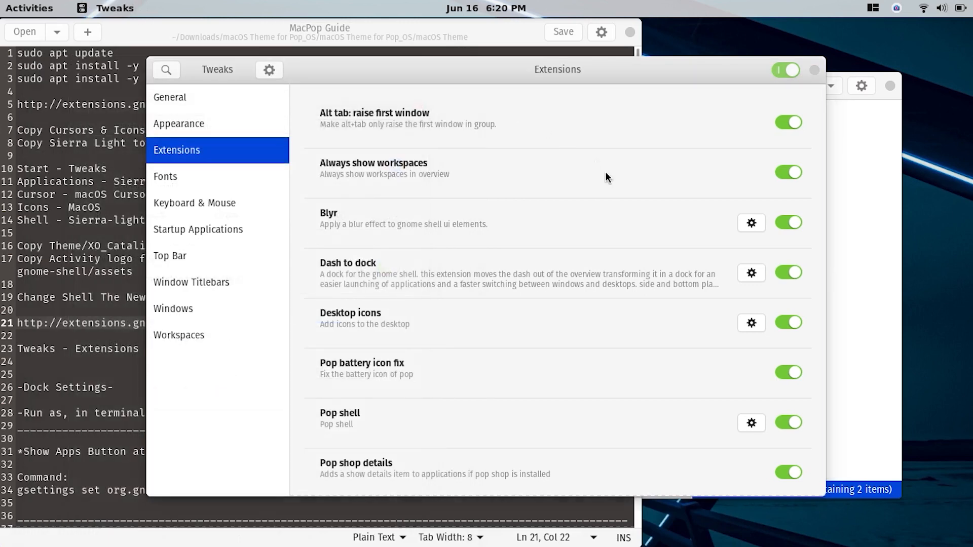
# - Try to view the Blyr extension's settings, dismiss them, and close Tweaks
pyautogui.click(760, 224)
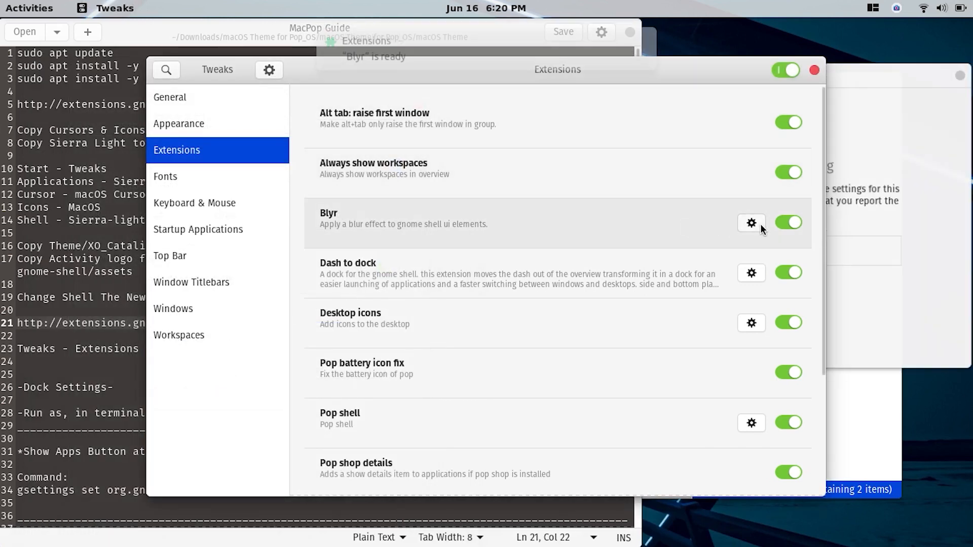
pyautogui.click(893, 210)
pyautogui.click(962, 69)
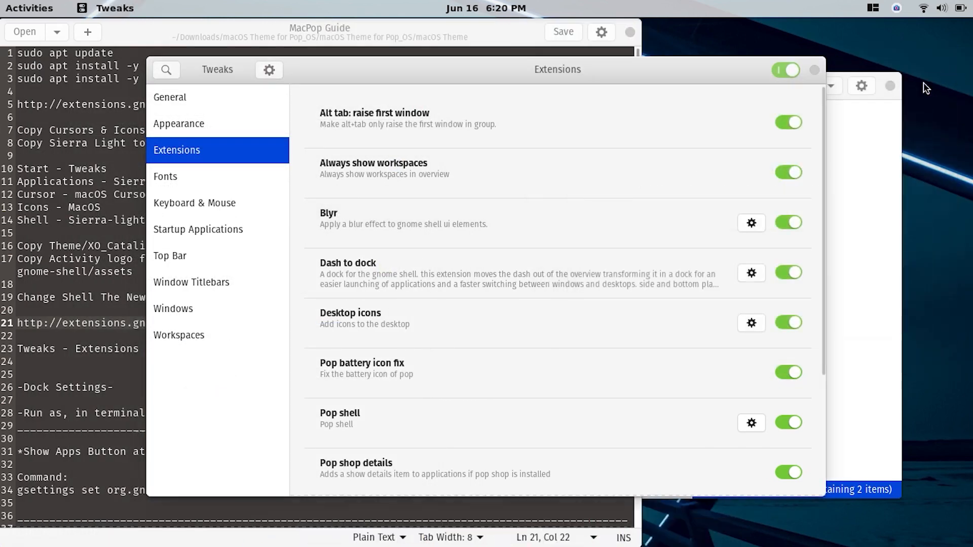
pyautogui.click(741, 226)
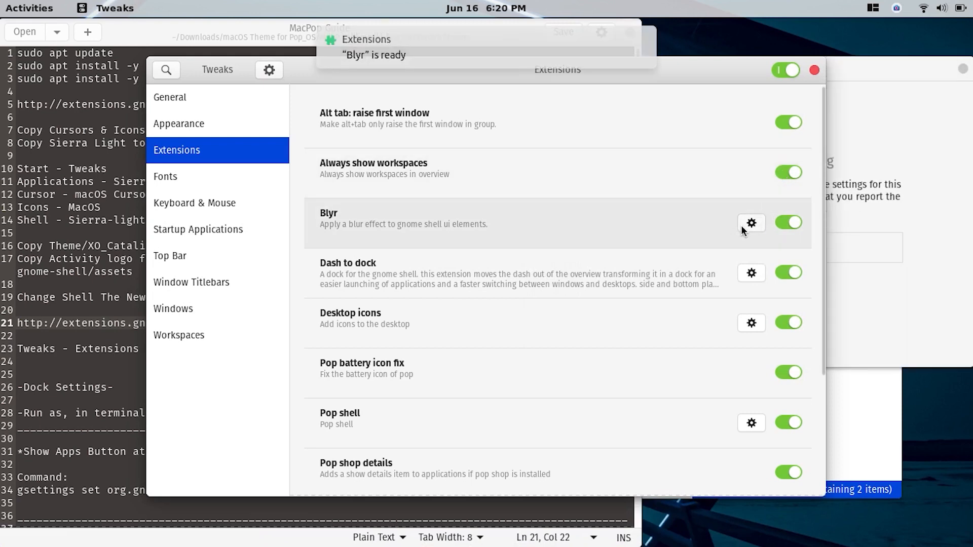
pyautogui.click(961, 70)
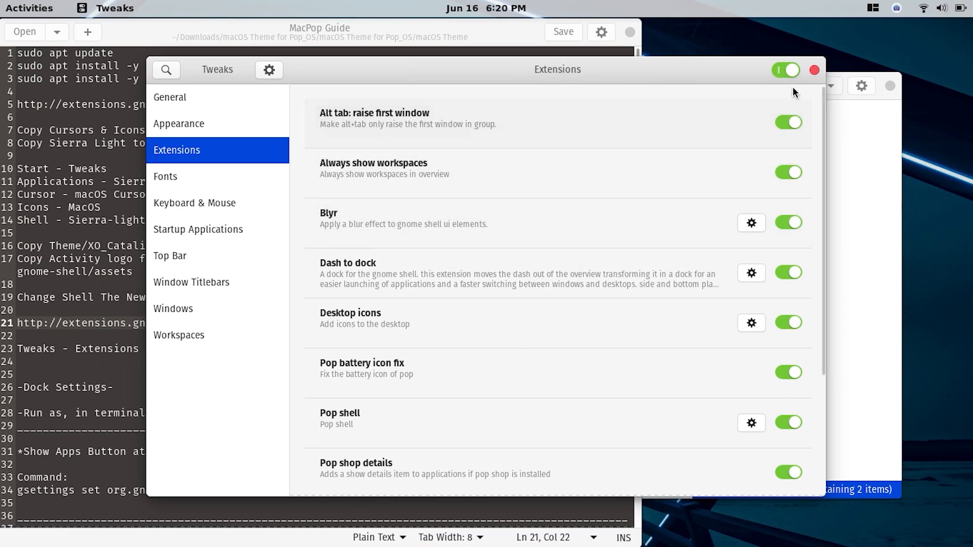
pyautogui.click(814, 70)
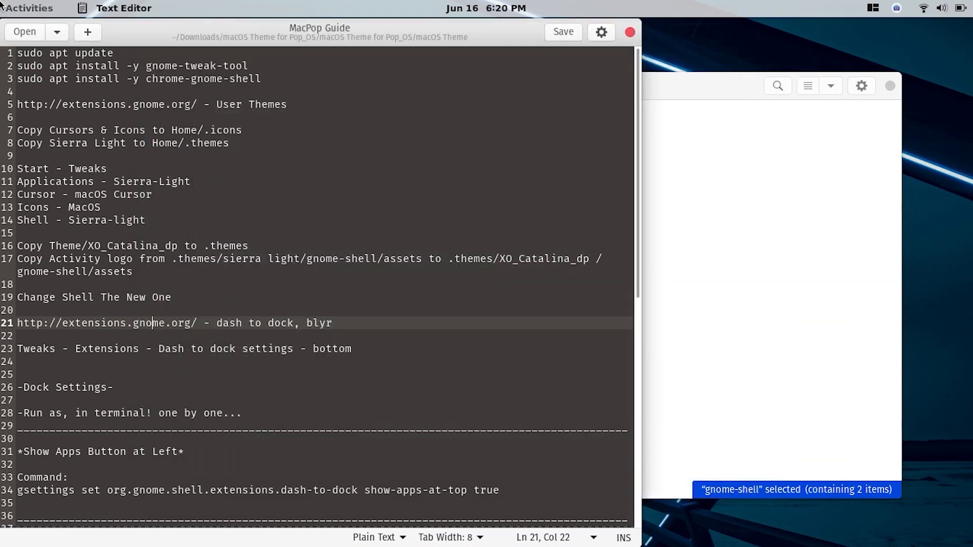
# - Open a terminal and try to run the guide's command gsettings set org.gnome.shell.extensions.dash-to-dock show-apps-at-top true
pyautogui.click(29, 7)
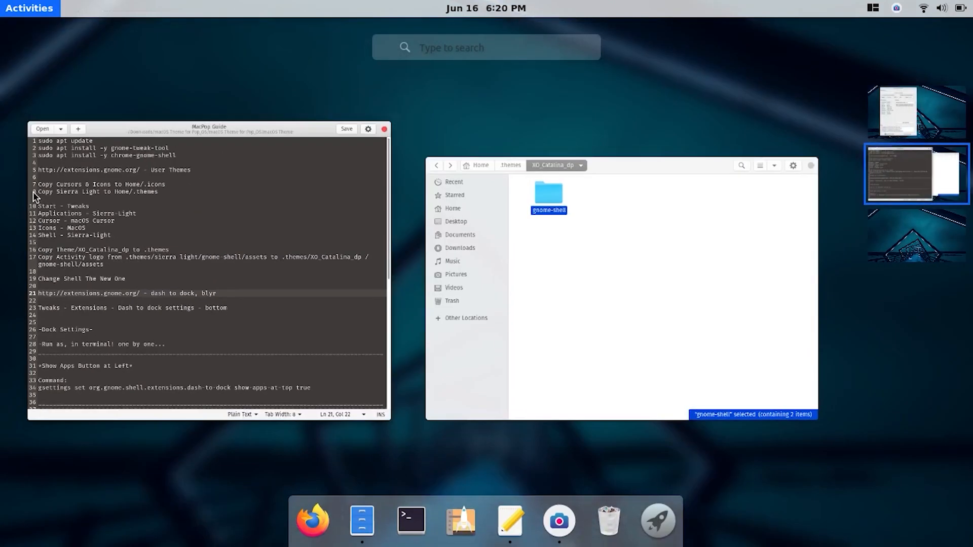
pyautogui.click(410, 520)
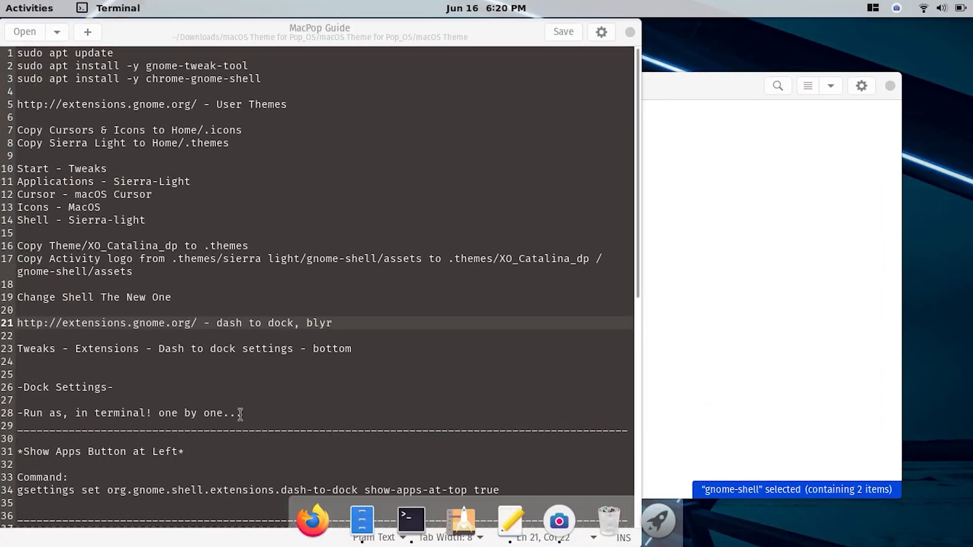
pyautogui.moveTo(275, 71); pyautogui.dragTo(470, 93)
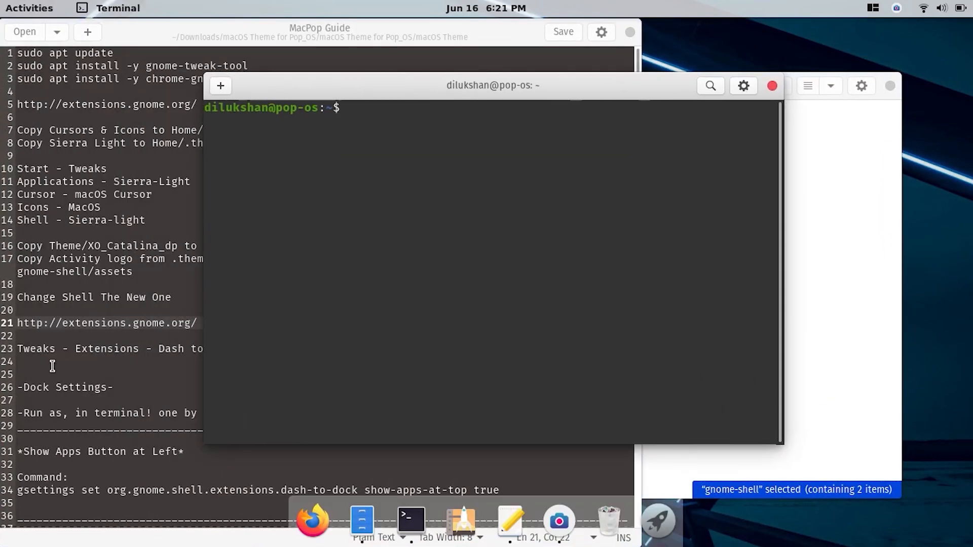
pyautogui.click(53, 366)
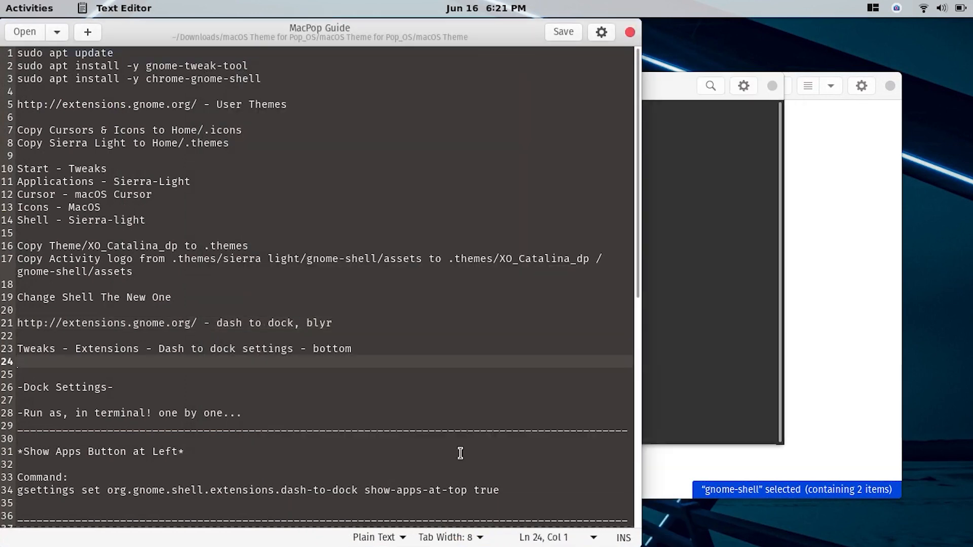
pyautogui.click(580, 489)
pyautogui.moveTo(498, 490); pyautogui.dragTo(15, 490)
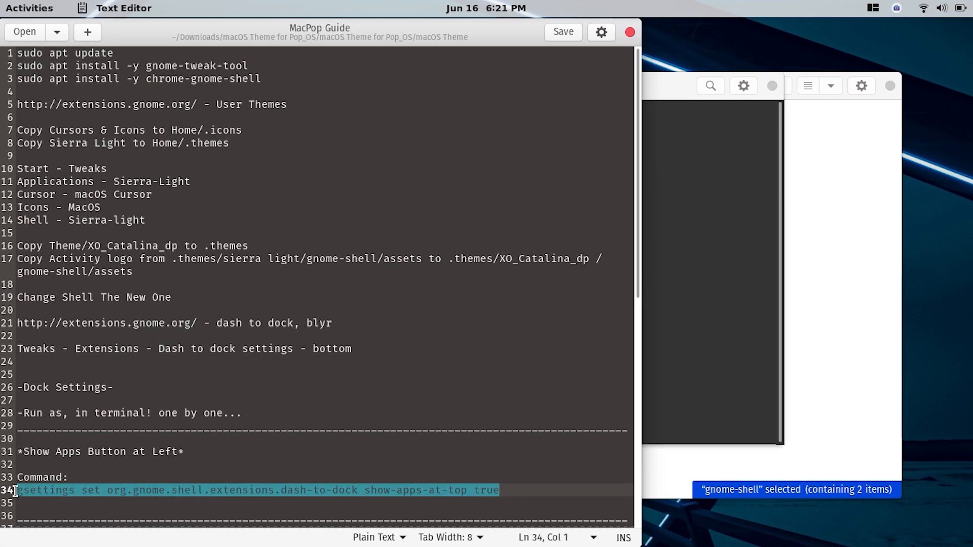
pyautogui.rightClick(48, 493)
pyautogui.click(81, 399)
pyautogui.rightClick(711, 273)
pyautogui.click(735, 313)
pyautogui.press('Return')
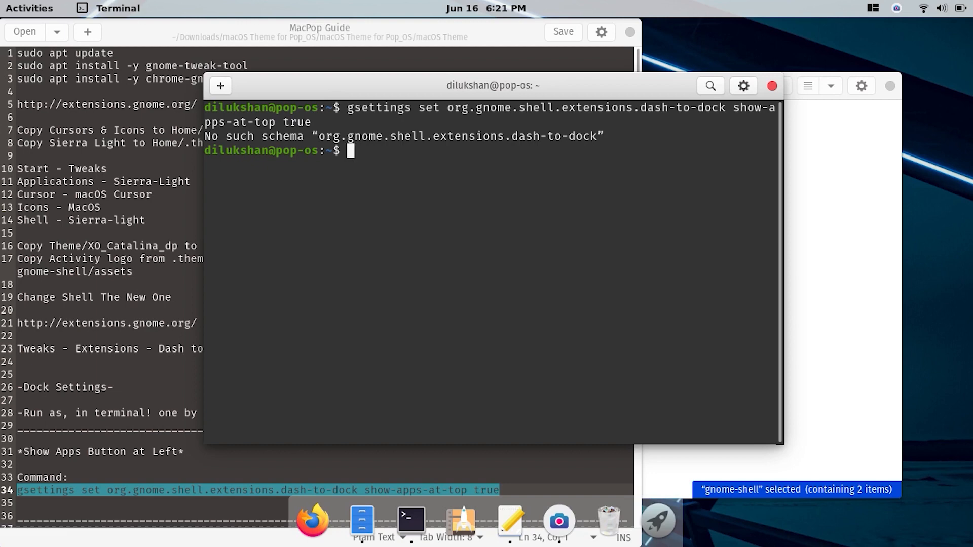
# - Look through the guide's remaining dock commands, then close the guide, terminal and file manager windows
pyautogui.scroll(-5, 153, 430)
pyautogui.scroll(1, 154, 430)
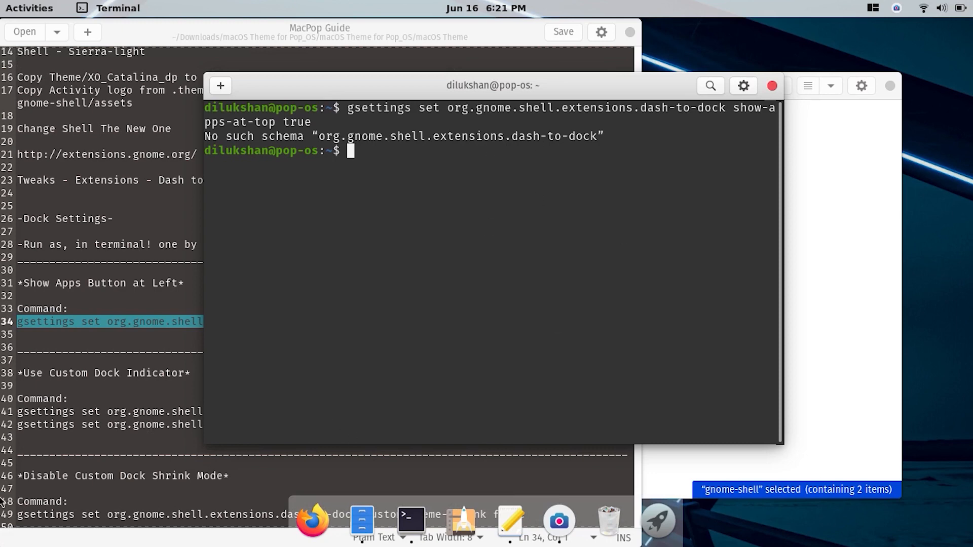
pyautogui.click(69, 450)
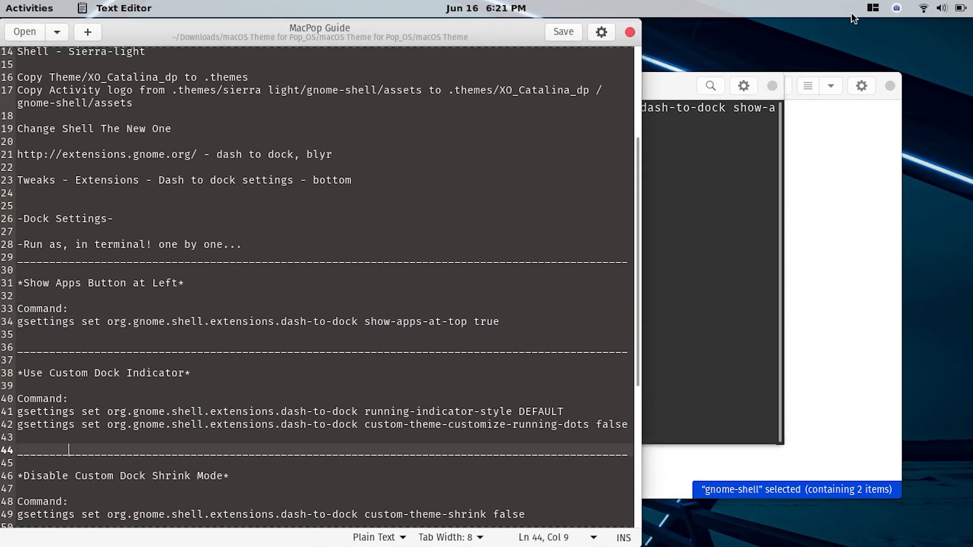
pyautogui.click(630, 33)
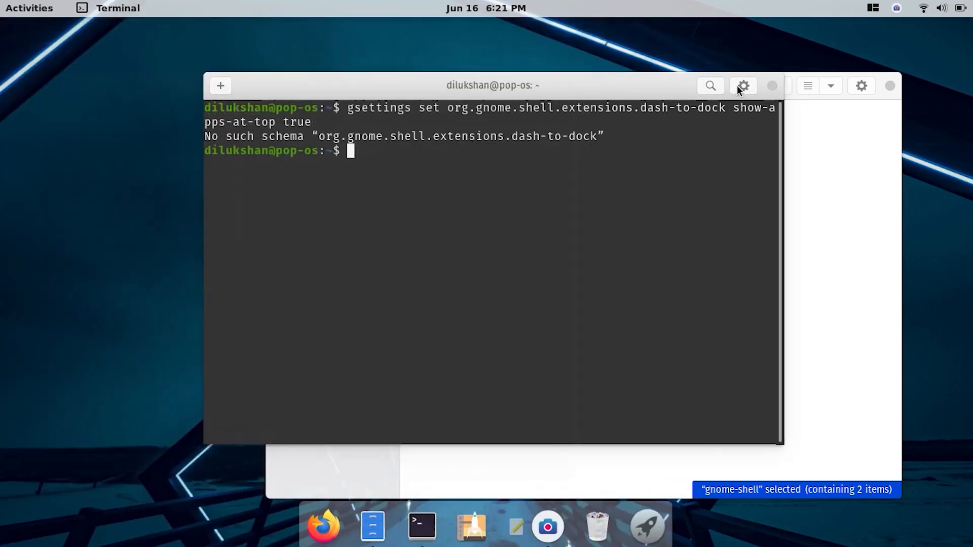
pyautogui.click(772, 85)
pyautogui.click(889, 87)
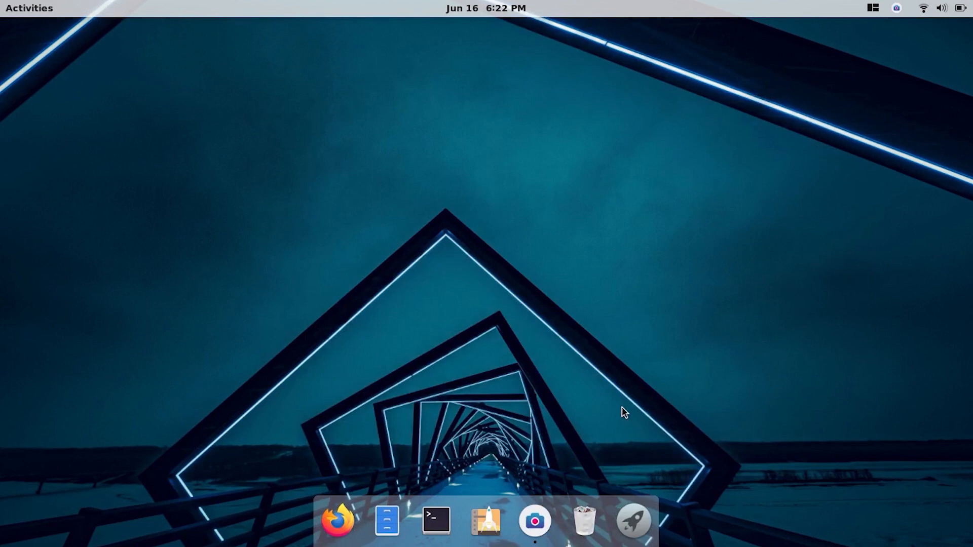
# - Open the desktop background settings and start adding a picture from the User Files drive
pyautogui.rightClick(482, 340)
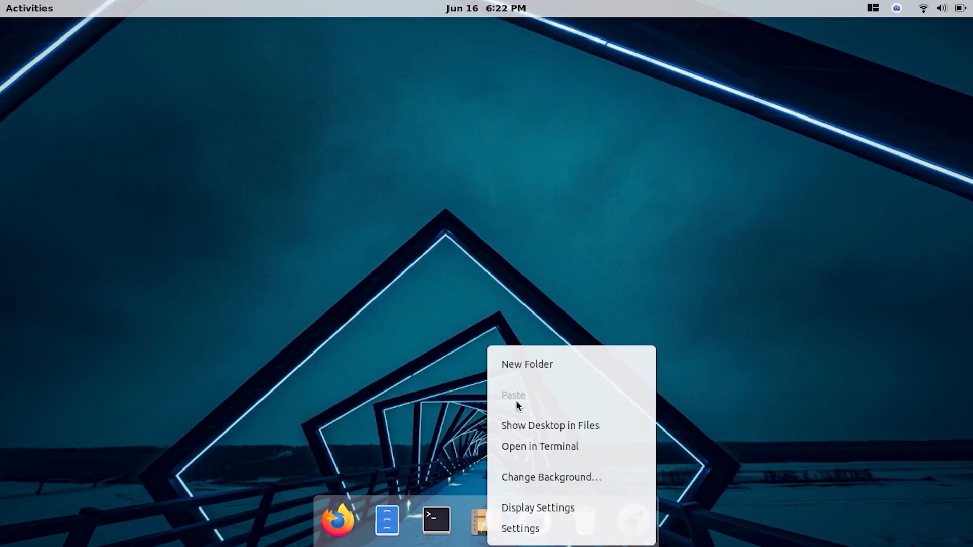
pyautogui.click(556, 486)
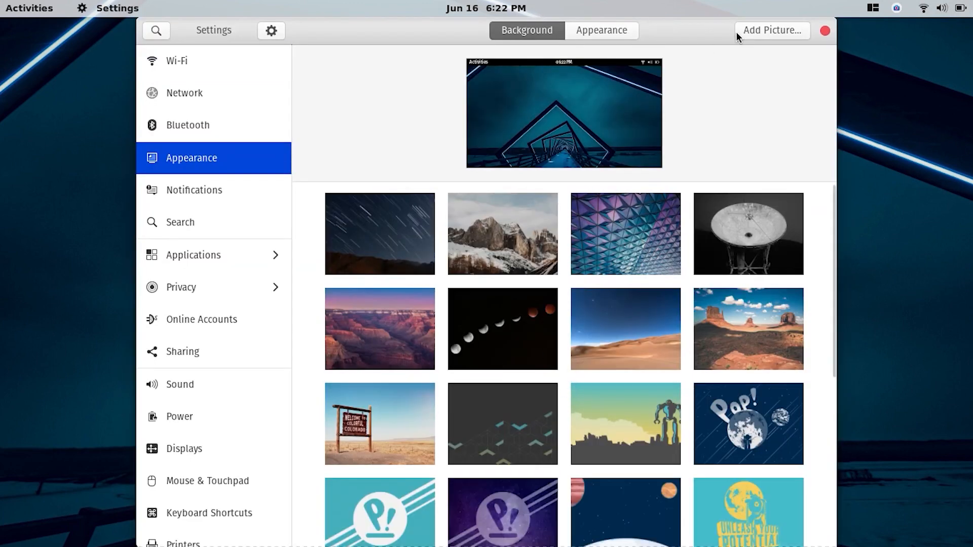
pyautogui.click(772, 30)
pyautogui.click(91, 234)
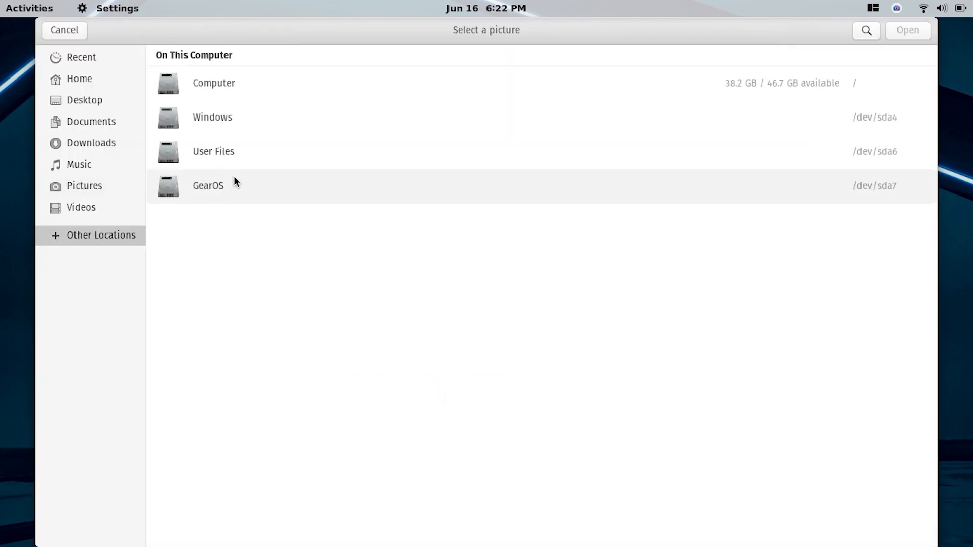
pyautogui.click(243, 153)
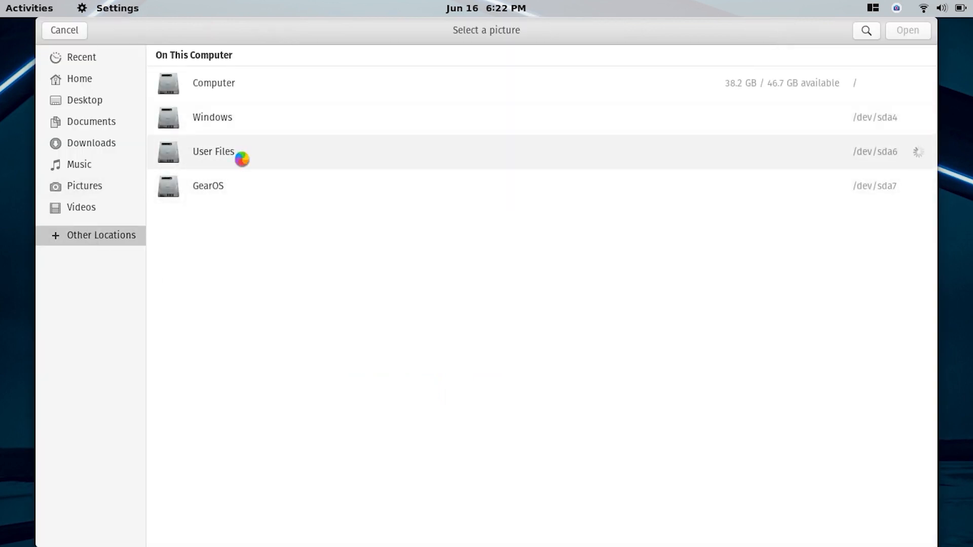